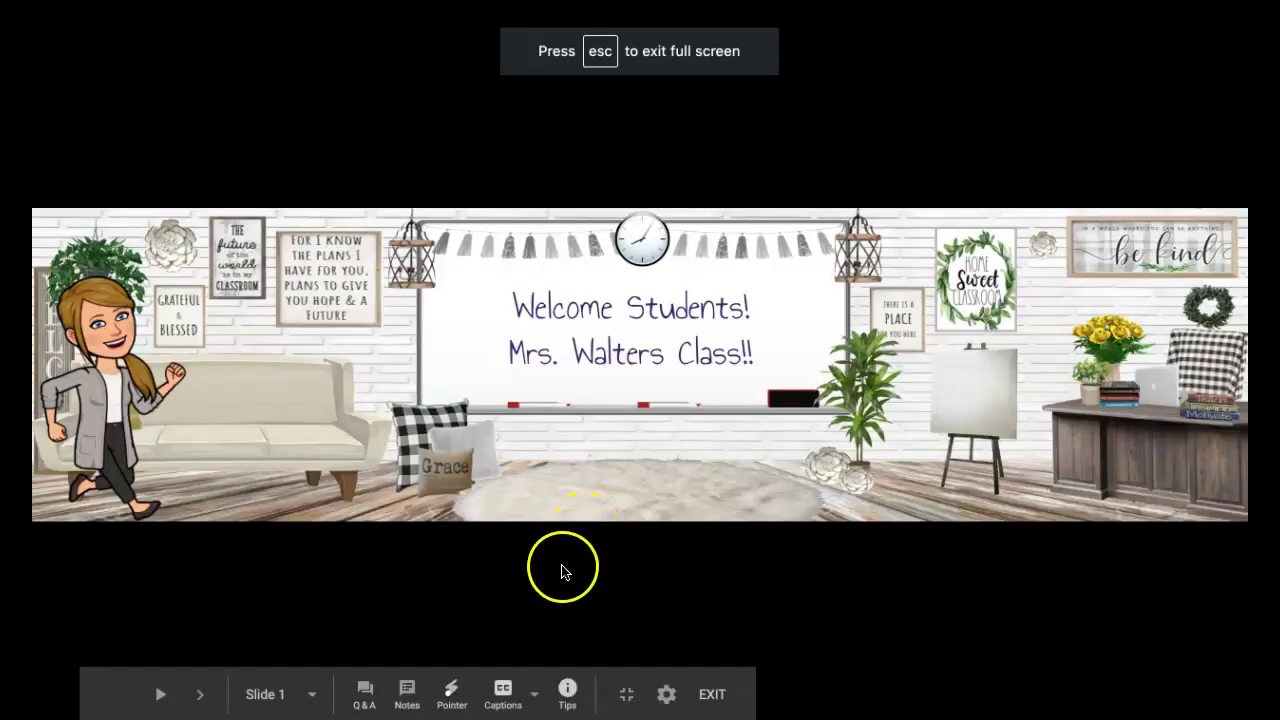
Step: Advance the banner slideshow from slide 1 to slide 8 to preview the character's animation
click(558, 585)
click(558, 585)
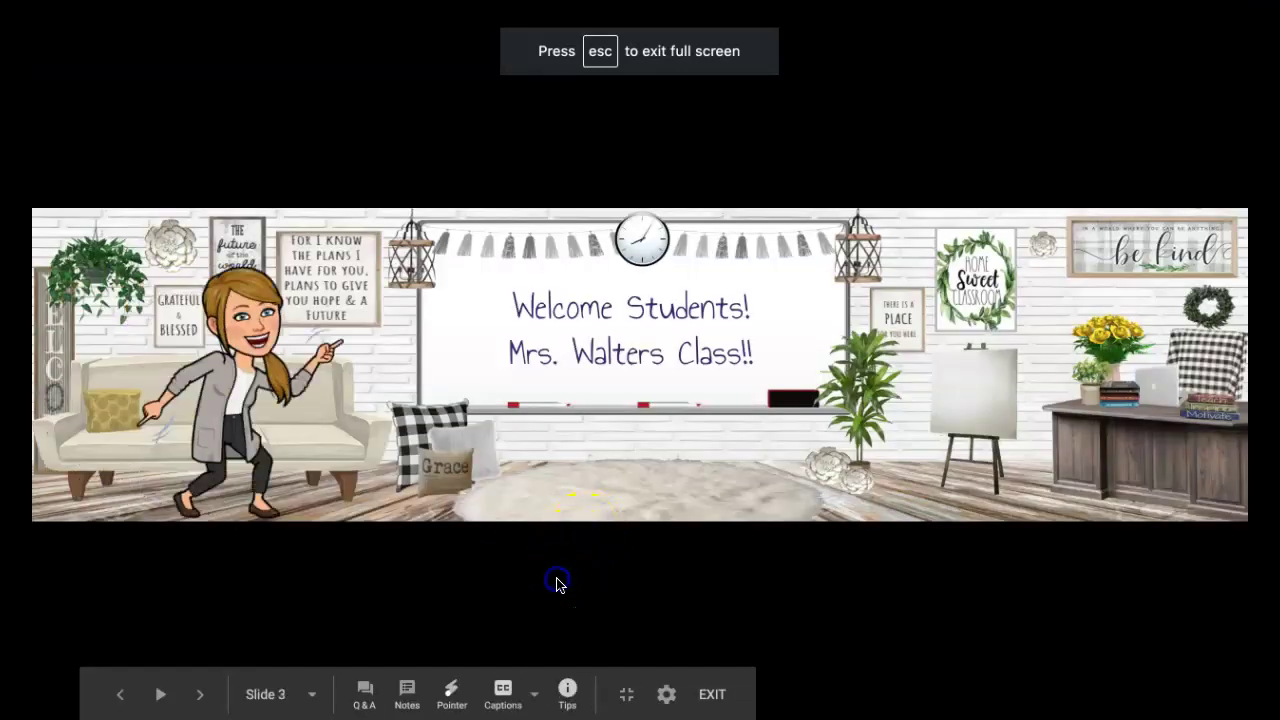
click(558, 585)
click(558, 585)
click(558, 585)
click(558, 585)
click(558, 585)
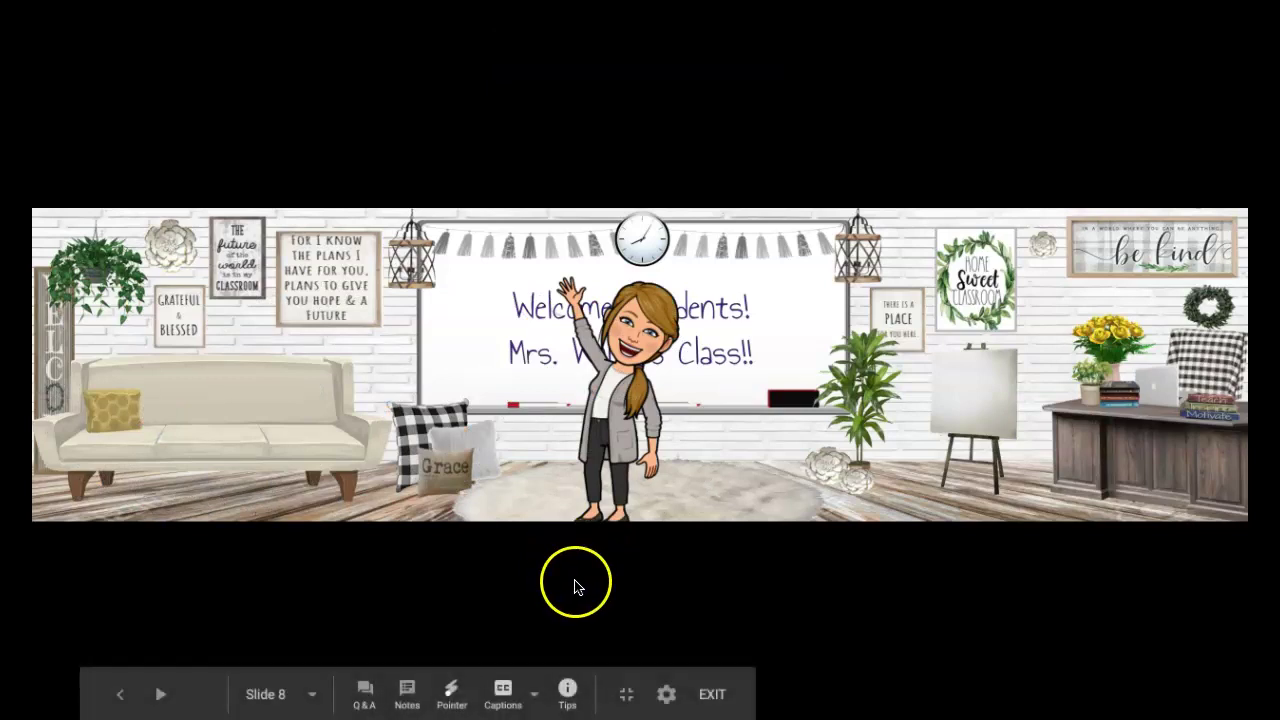
Step: Jump back to slide 1, replay the slideshow through to slide 8, and exit the presentation
click(268, 697)
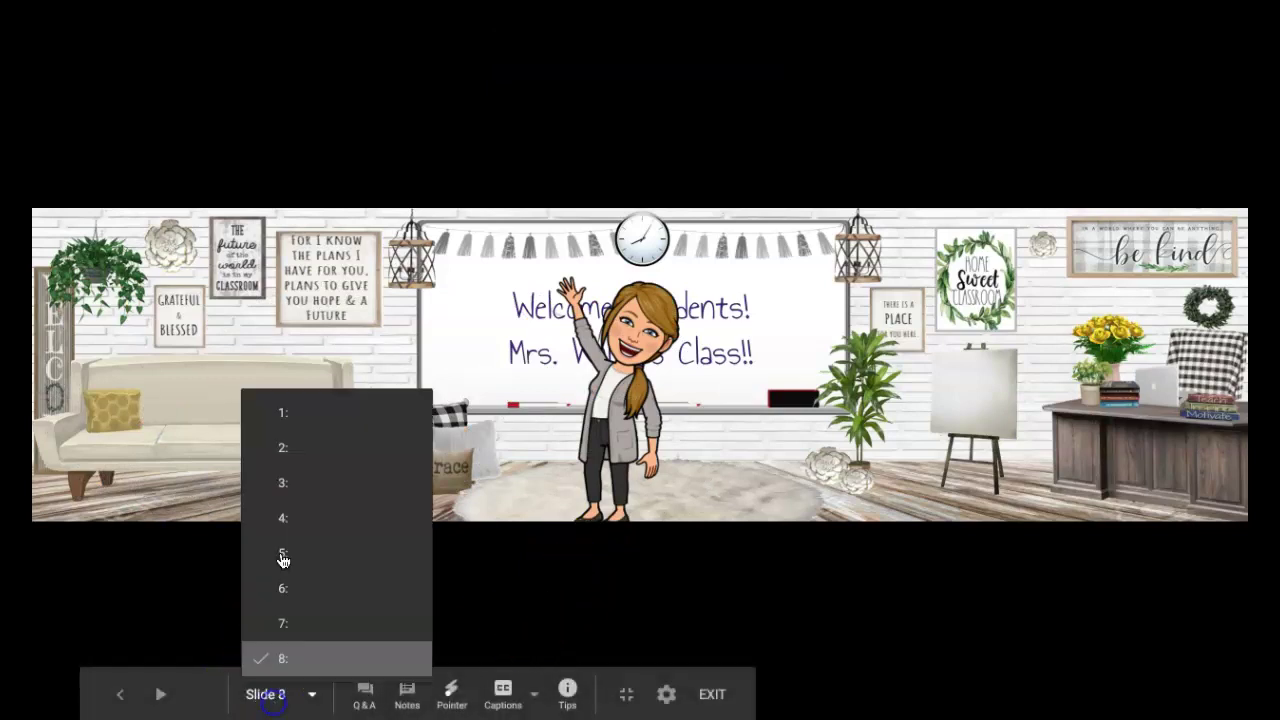
click(286, 413)
click(443, 563)
click(444, 567)
click(444, 567)
click(444, 567)
click(444, 567)
click(444, 567)
click(444, 567)
click(443, 566)
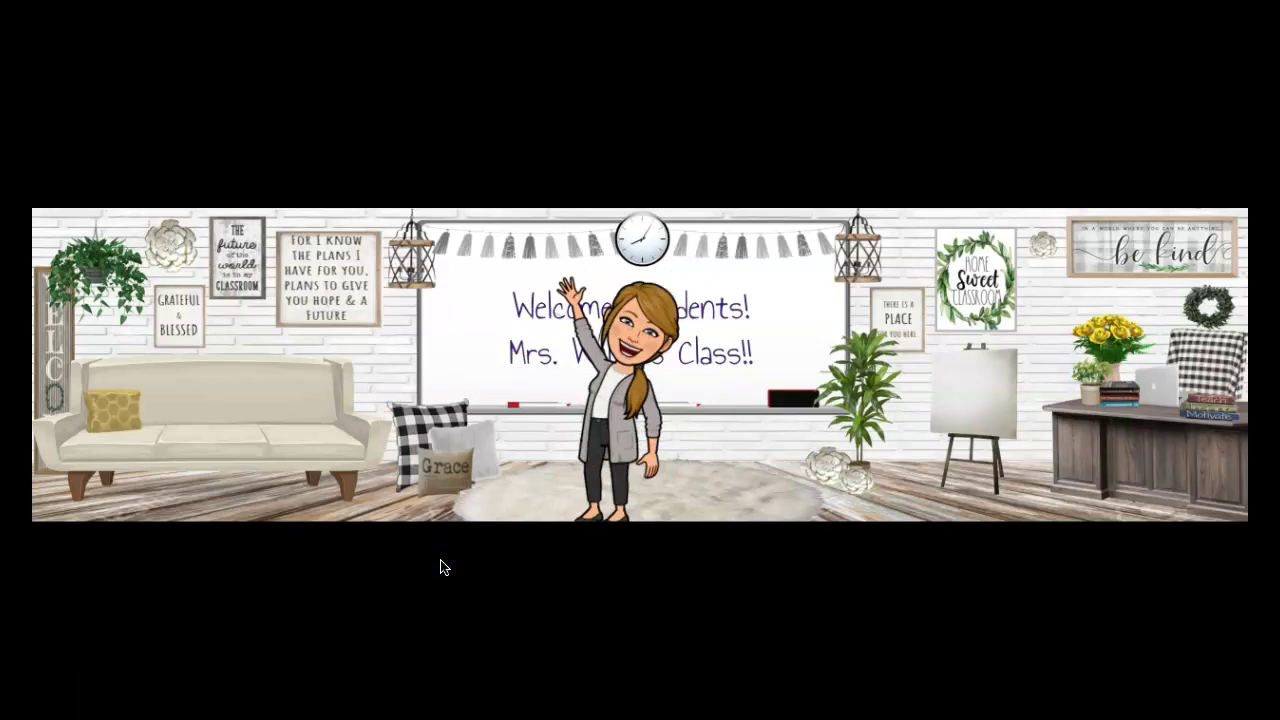
key(Escape)
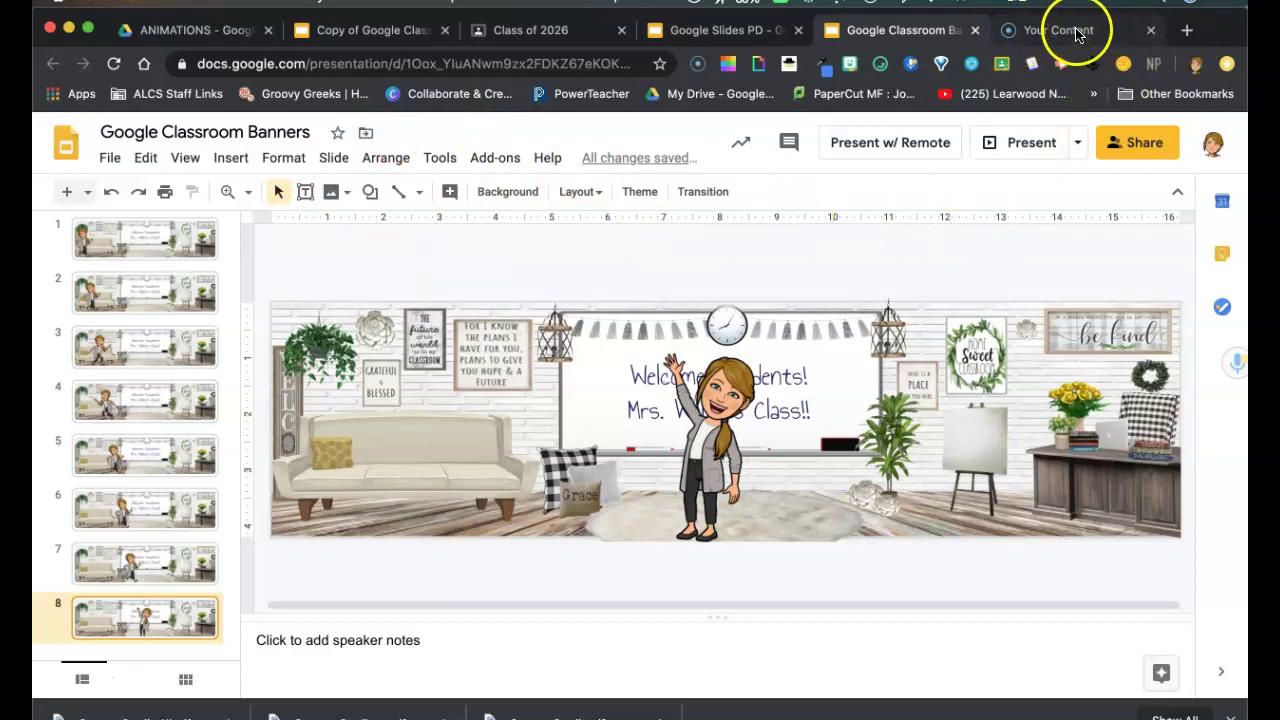
Step: Start a Screencastify desktop recording from a new browser tab, sharing the entire screen
click(1187, 30)
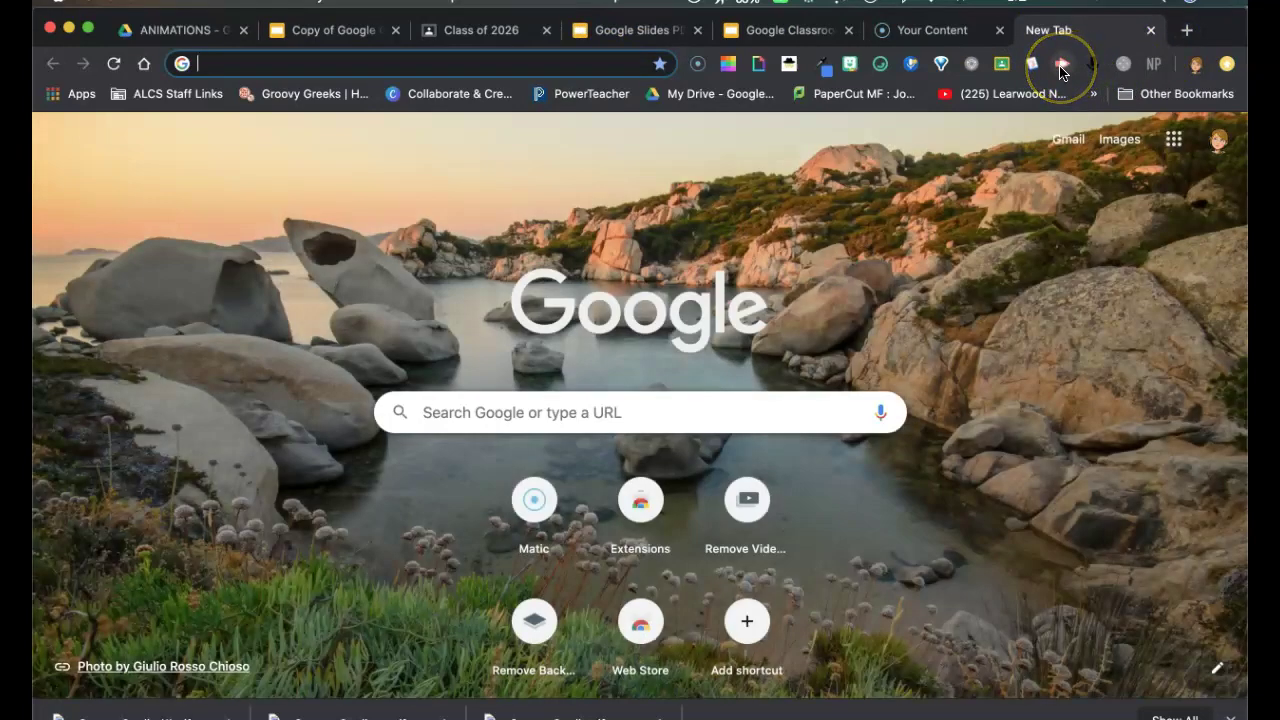
click(1061, 66)
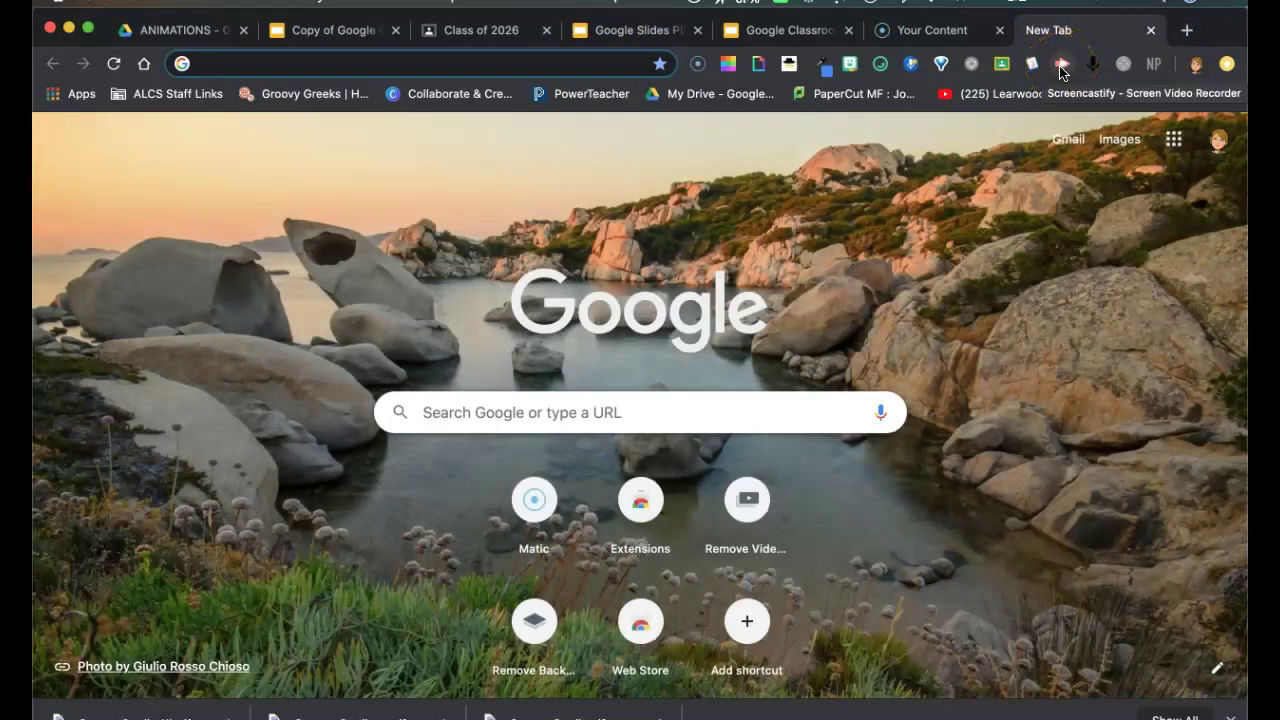
click(1061, 66)
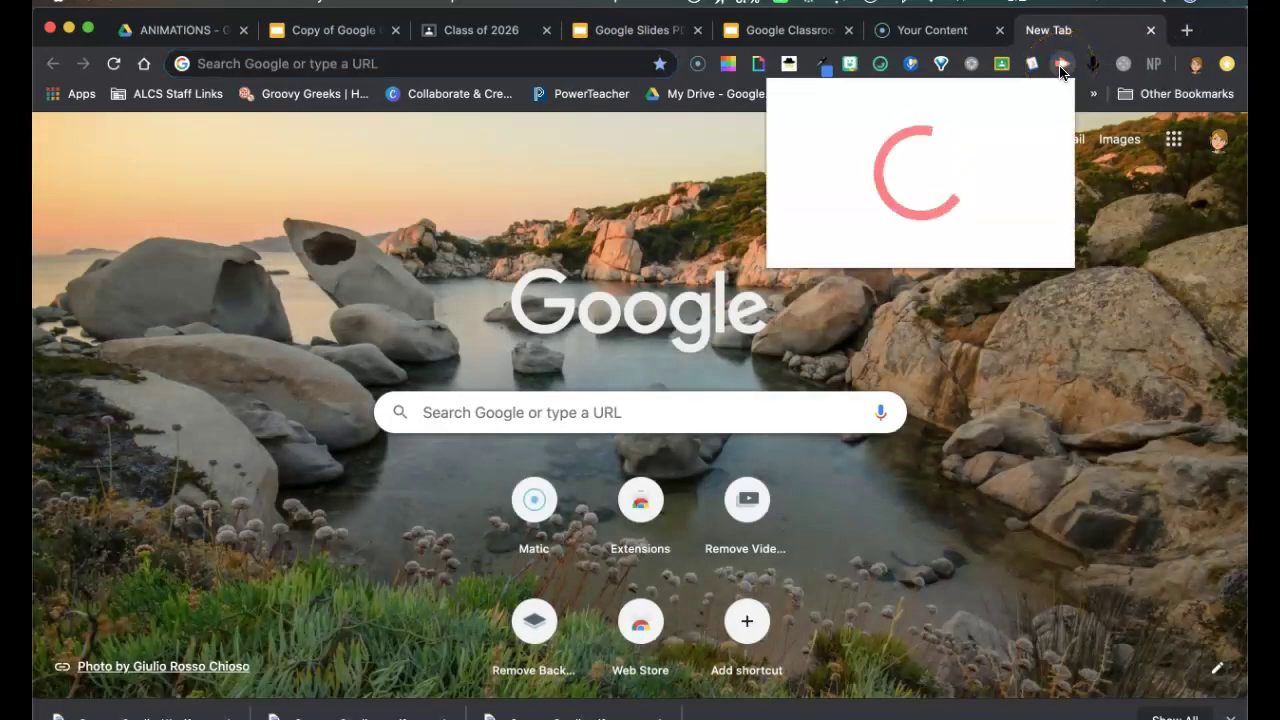
click(953, 224)
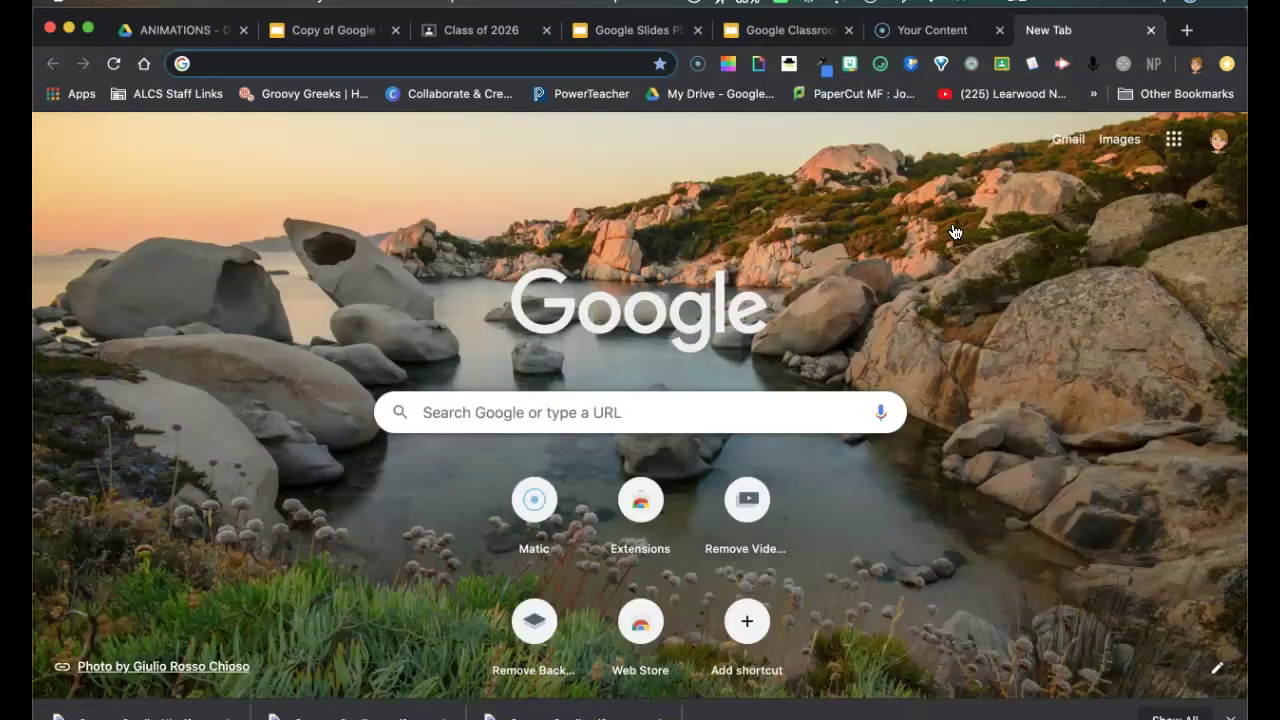
click(1064, 68)
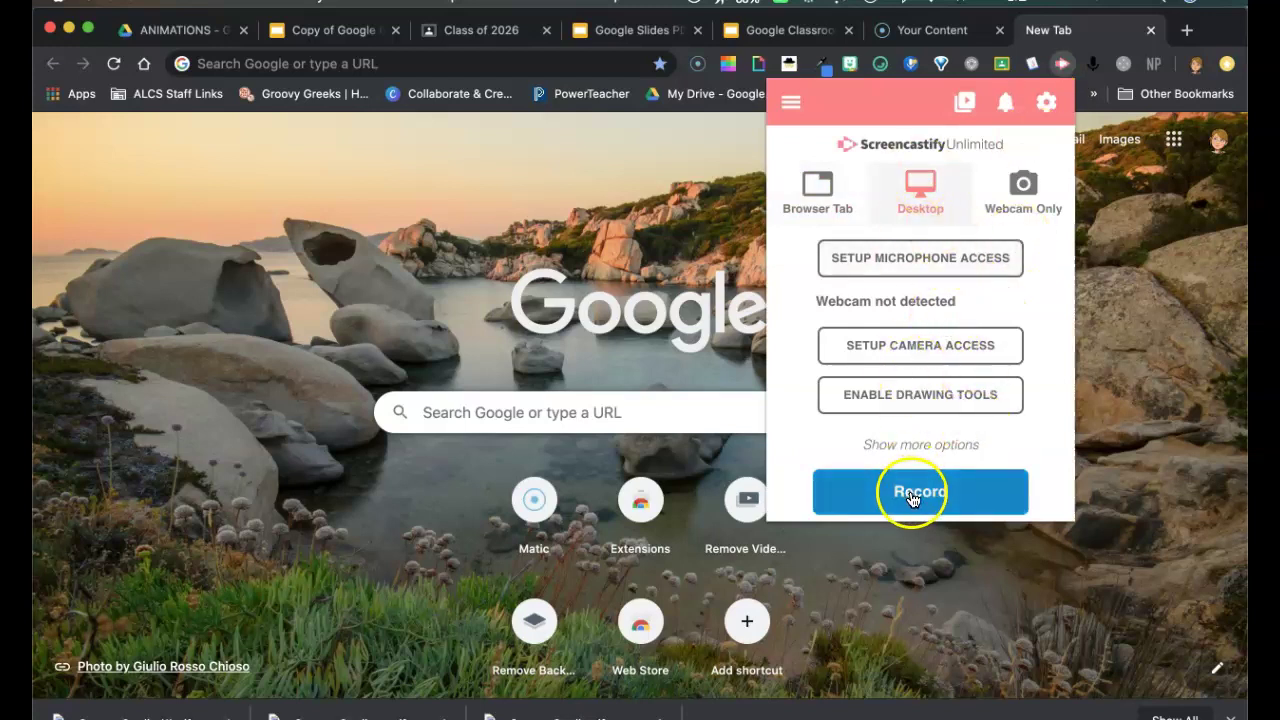
click(911, 497)
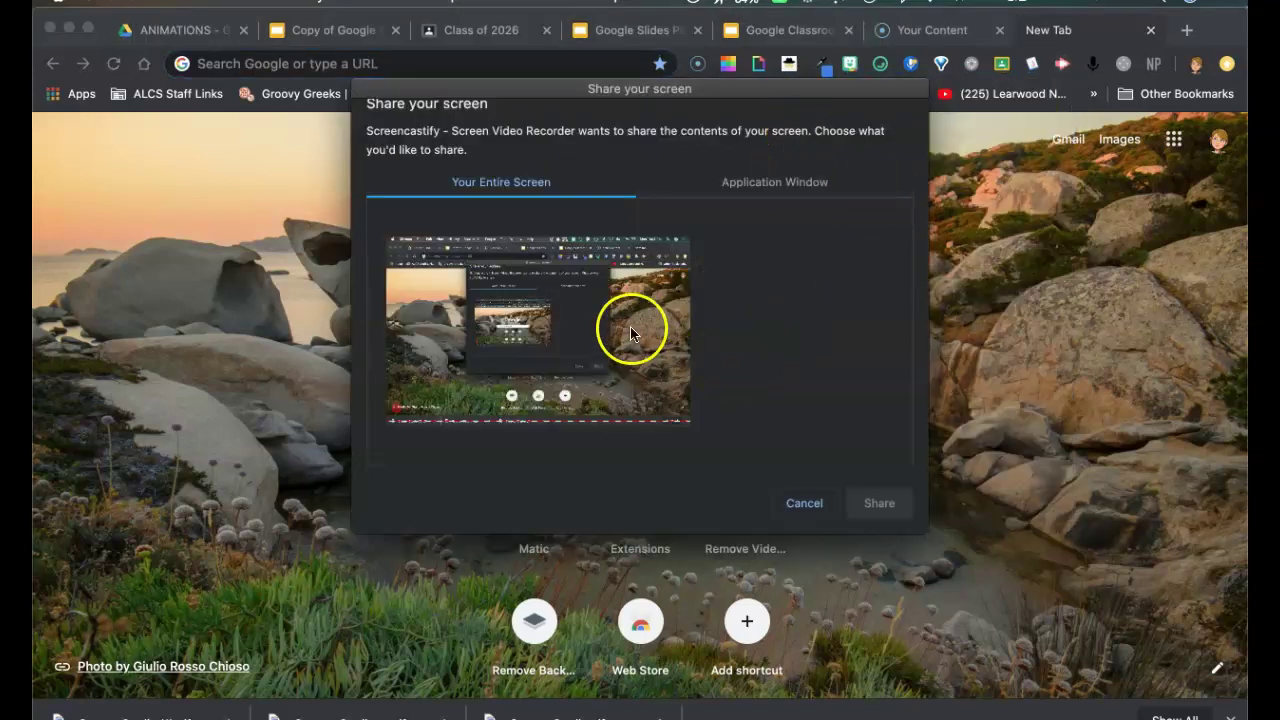
click(630, 333)
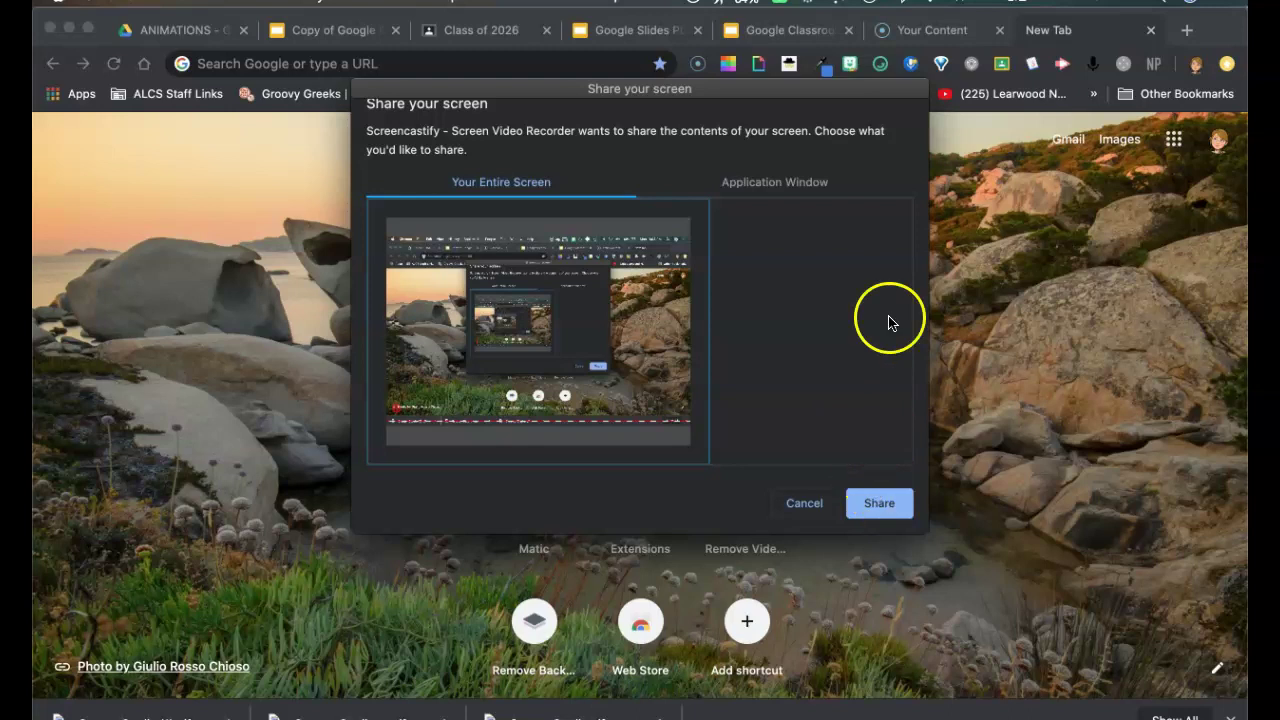
click(871, 503)
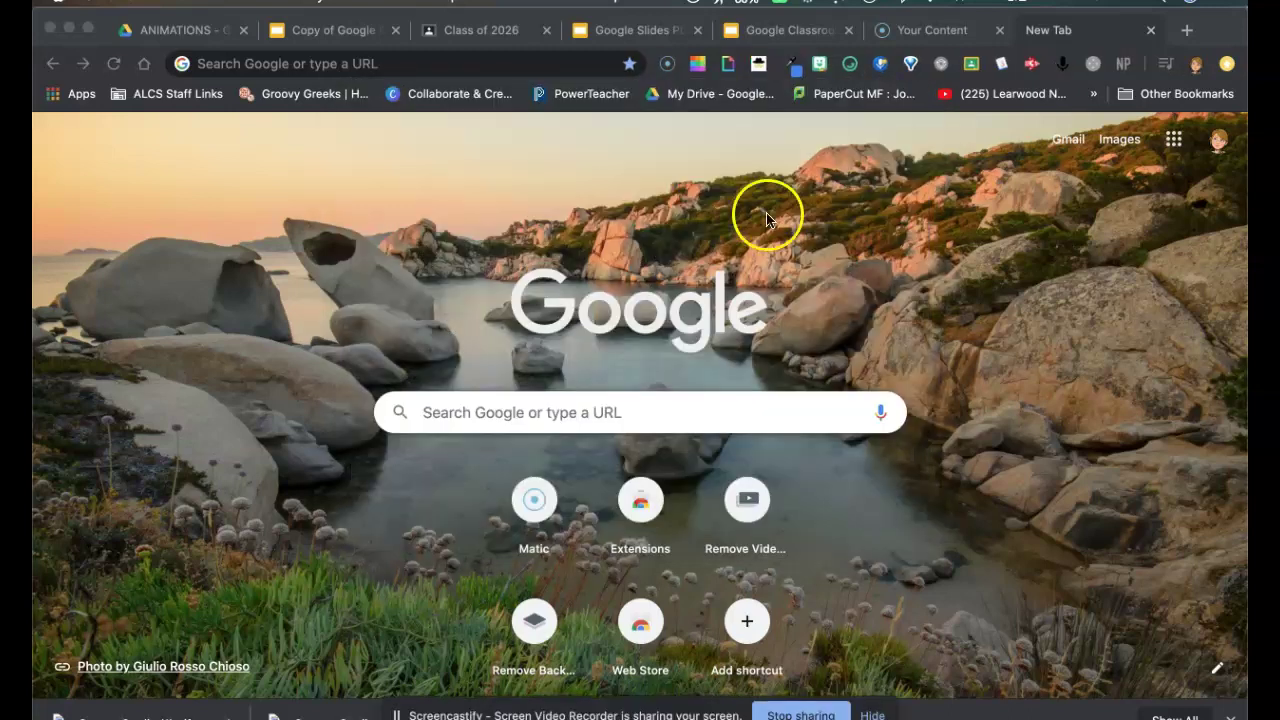
Step: Switch to the Google Classroom Banners presentation and present it starting from slide 1
click(787, 33)
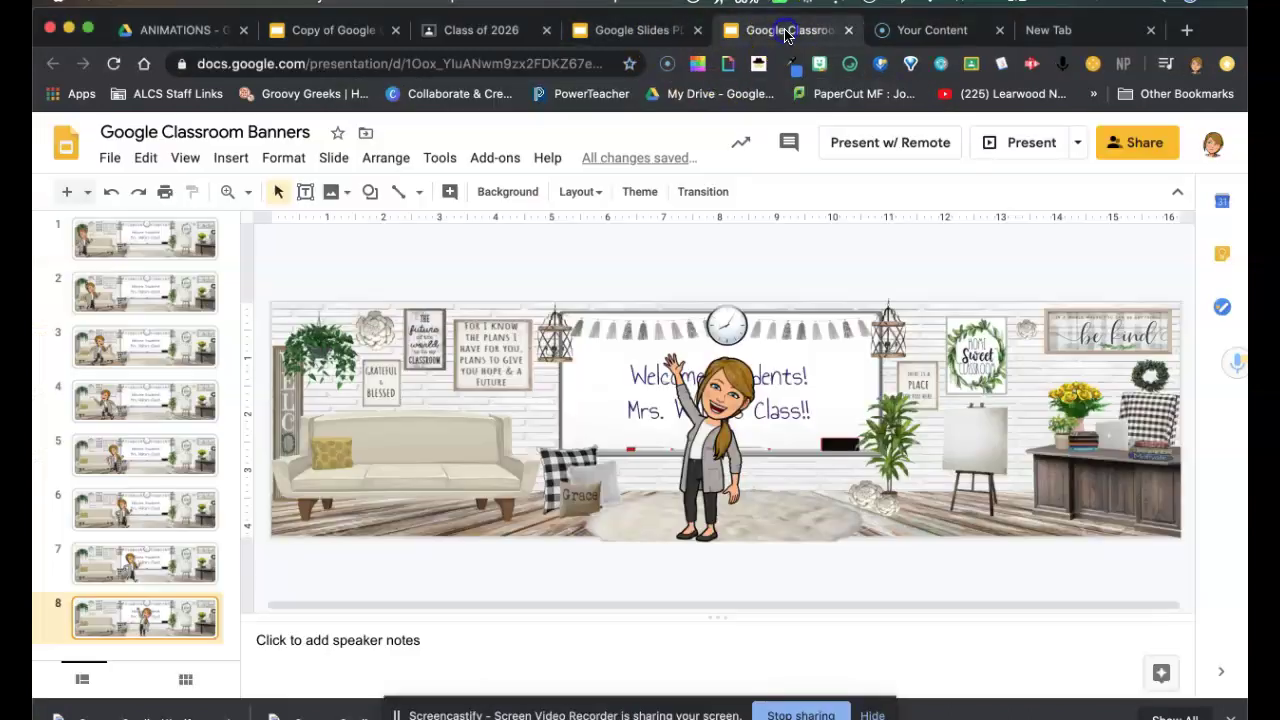
click(160, 252)
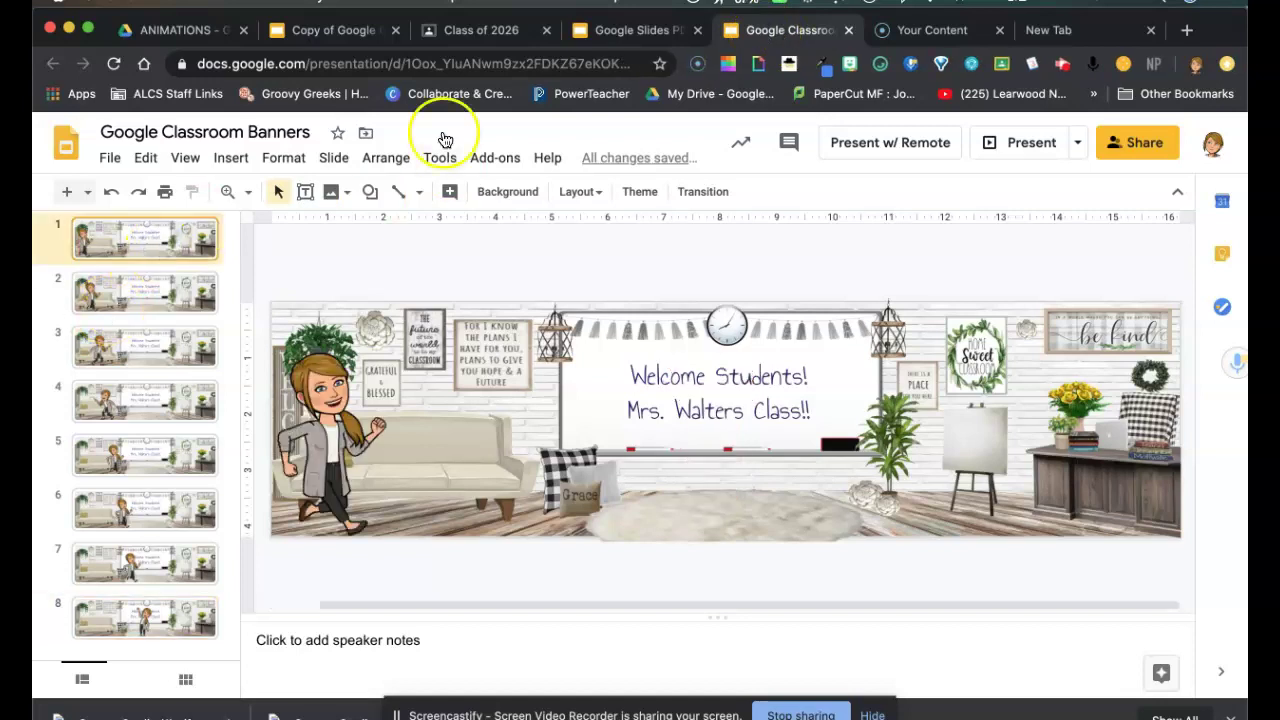
click(1037, 152)
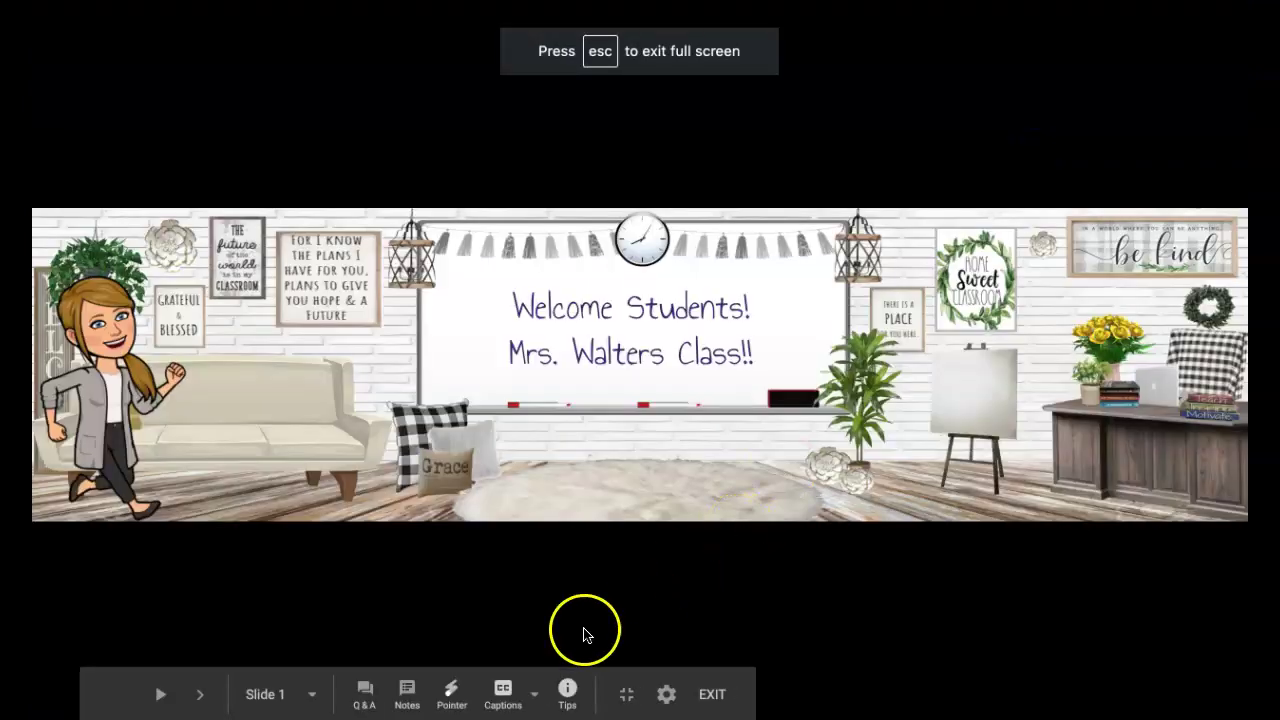
Step: Advance the presentation through every slide to slide 8 while the screen is being recorded
click(548, 610)
click(548, 610)
click(548, 610)
click(548, 610)
click(548, 610)
click(548, 610)
click(548, 610)
click(548, 610)
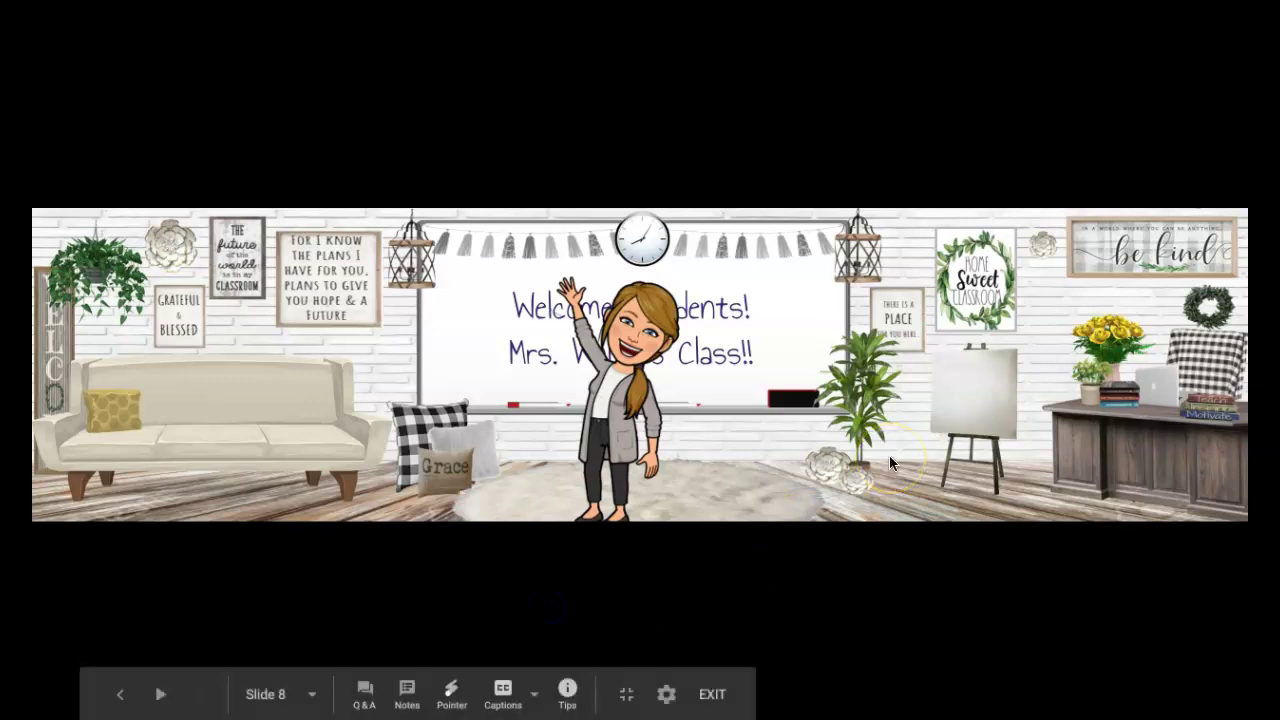
Step: Exit the slideshow and stop the Screencastify desktop recording
key(Escape)
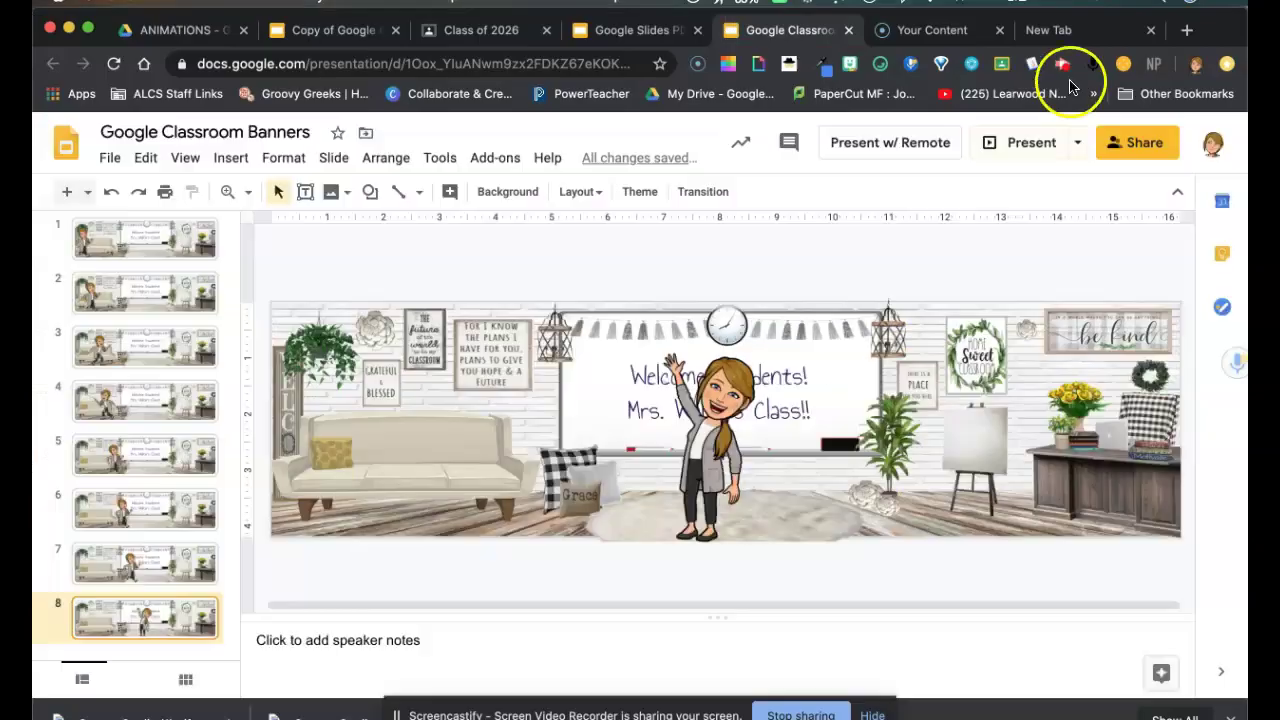
click(1063, 66)
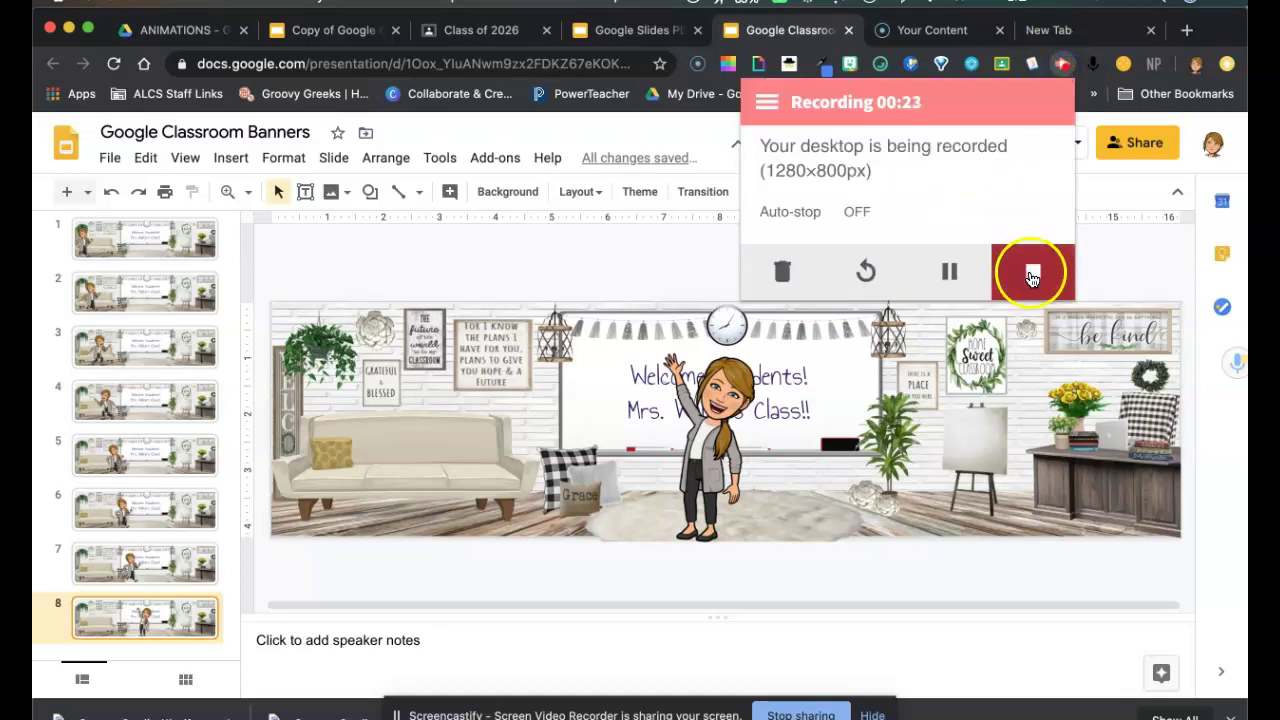
click(1031, 277)
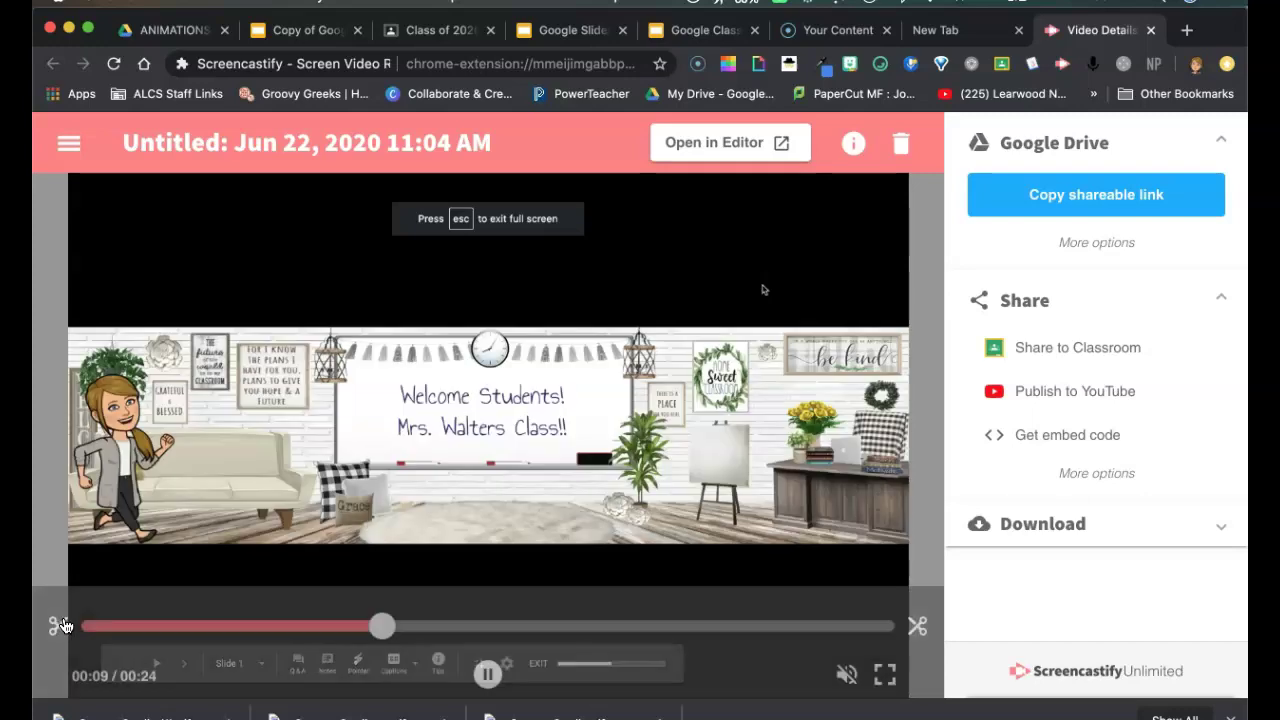
Step: Set the recording's trim start to 00:09 and its trim end to 00:19
click(62, 625)
drag(62, 625, 395, 630)
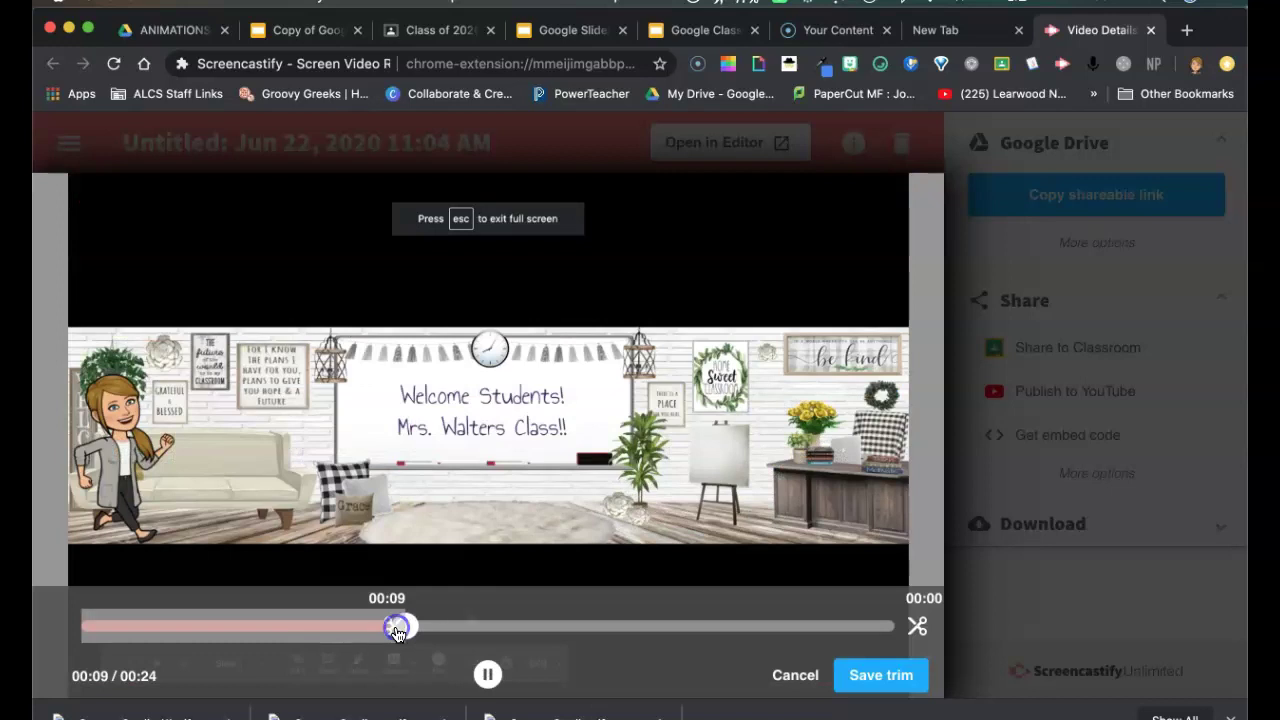
drag(917, 627, 918, 632)
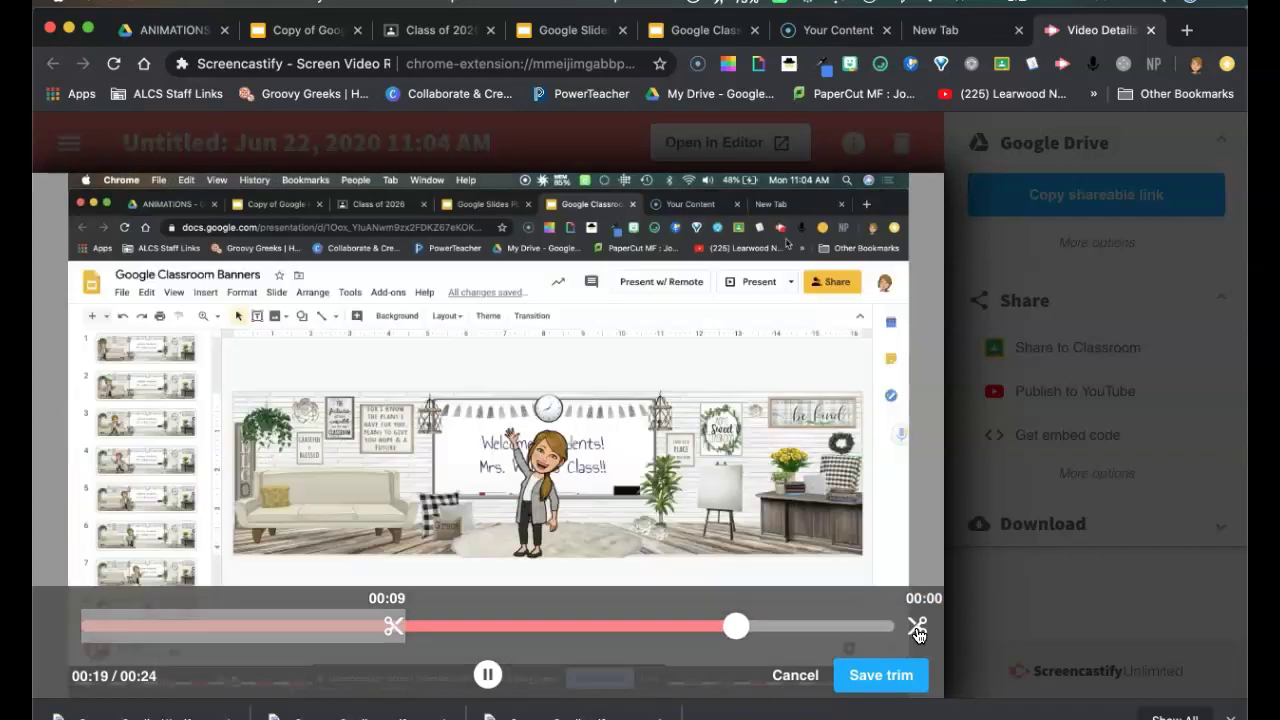
drag(917, 633, 733, 641)
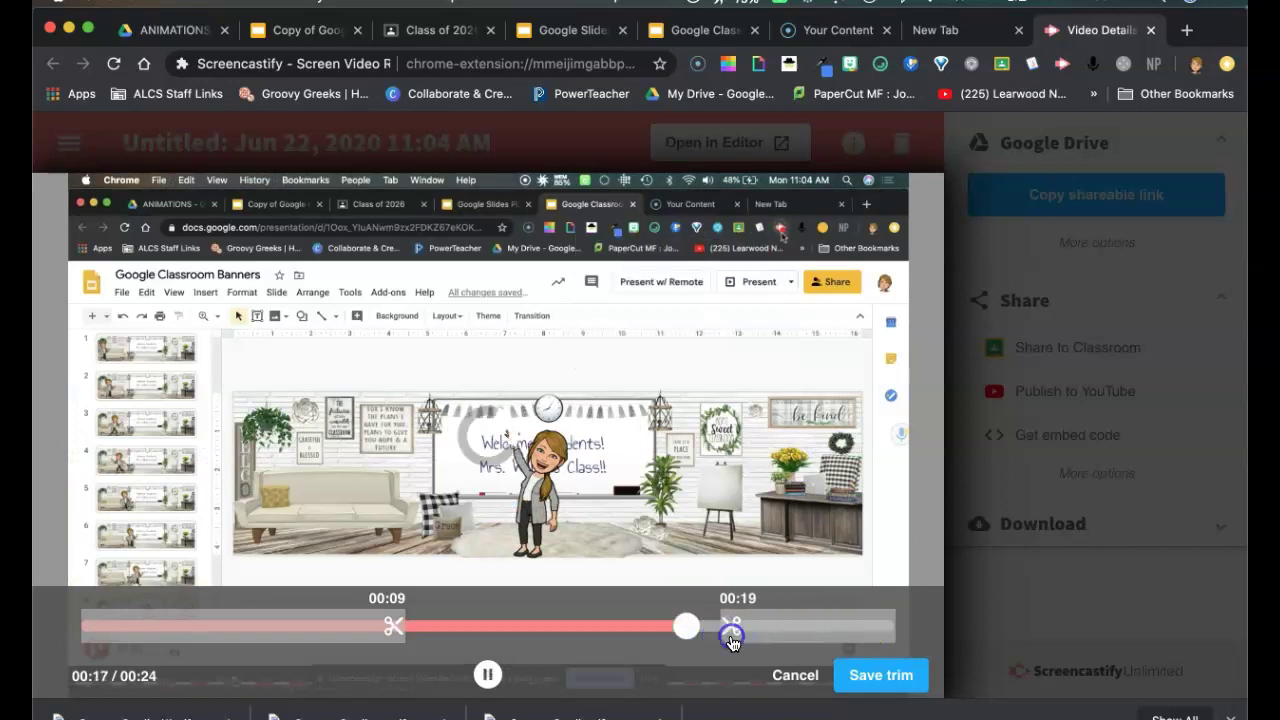
Step: Move the trim end to 00:18 and play the selected section from 00:09
click(807, 616)
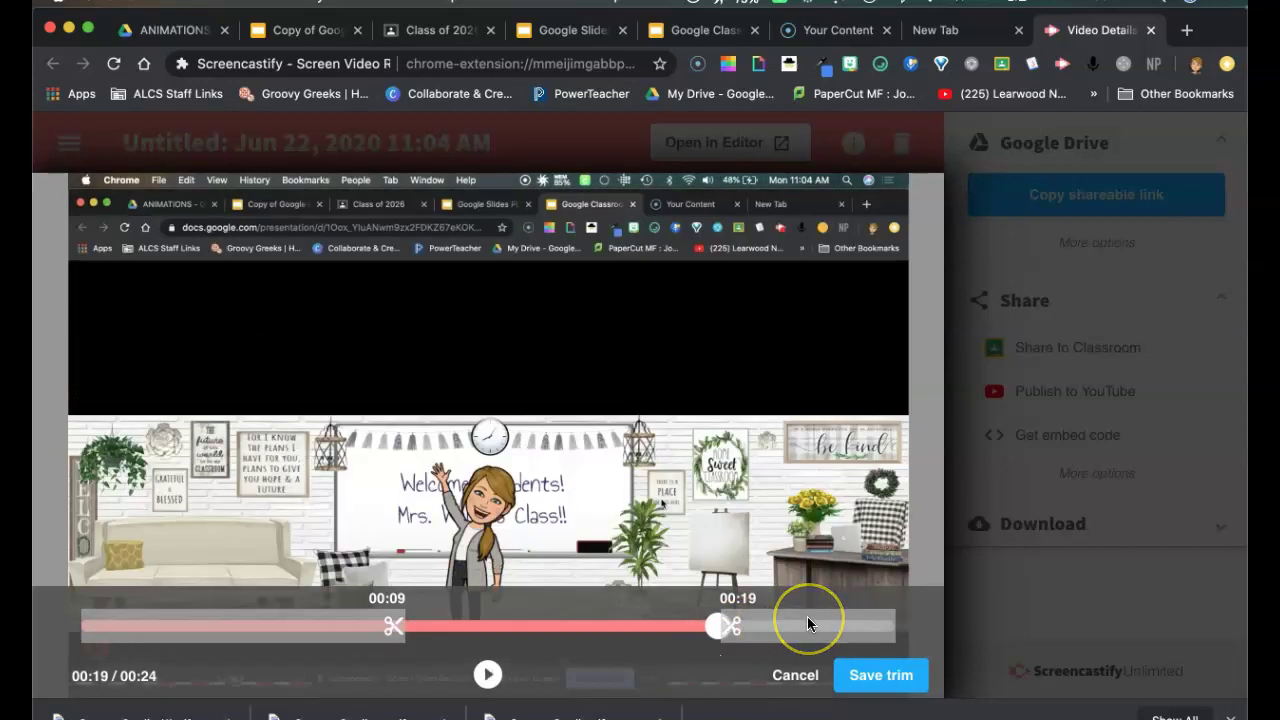
click(765, 625)
drag(731, 625, 698, 630)
drag(549, 623, 405, 630)
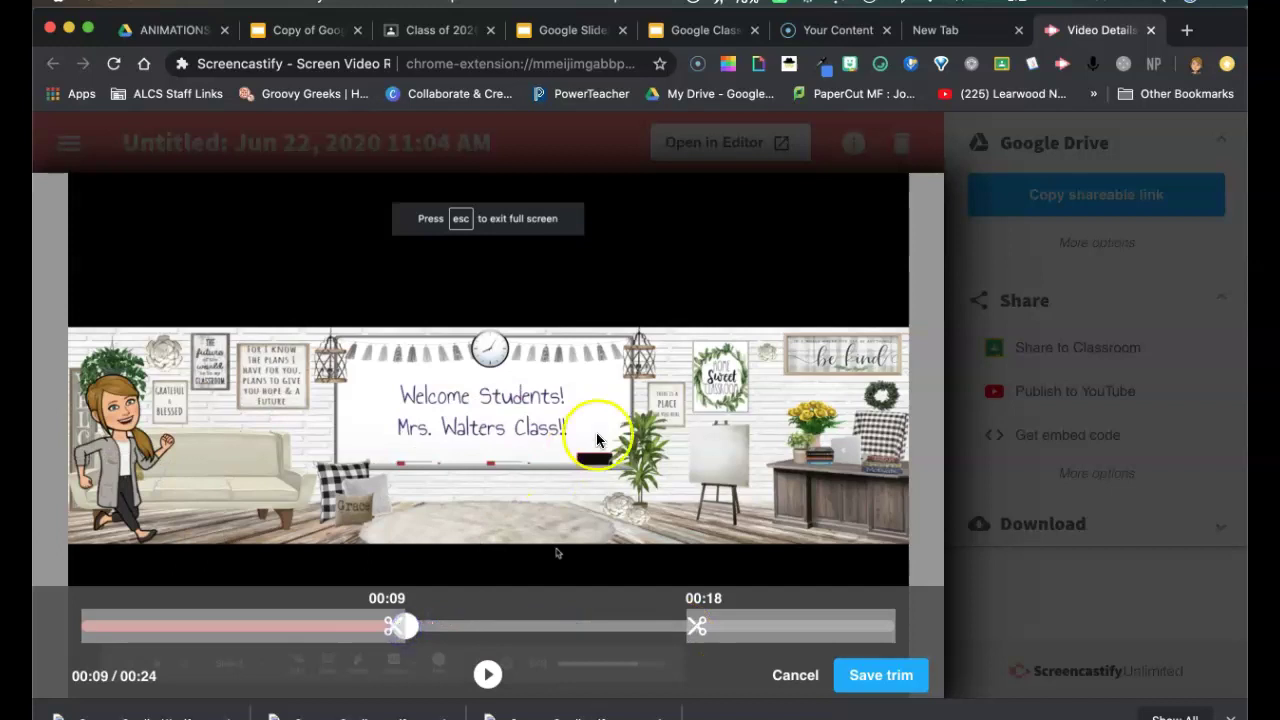
click(489, 675)
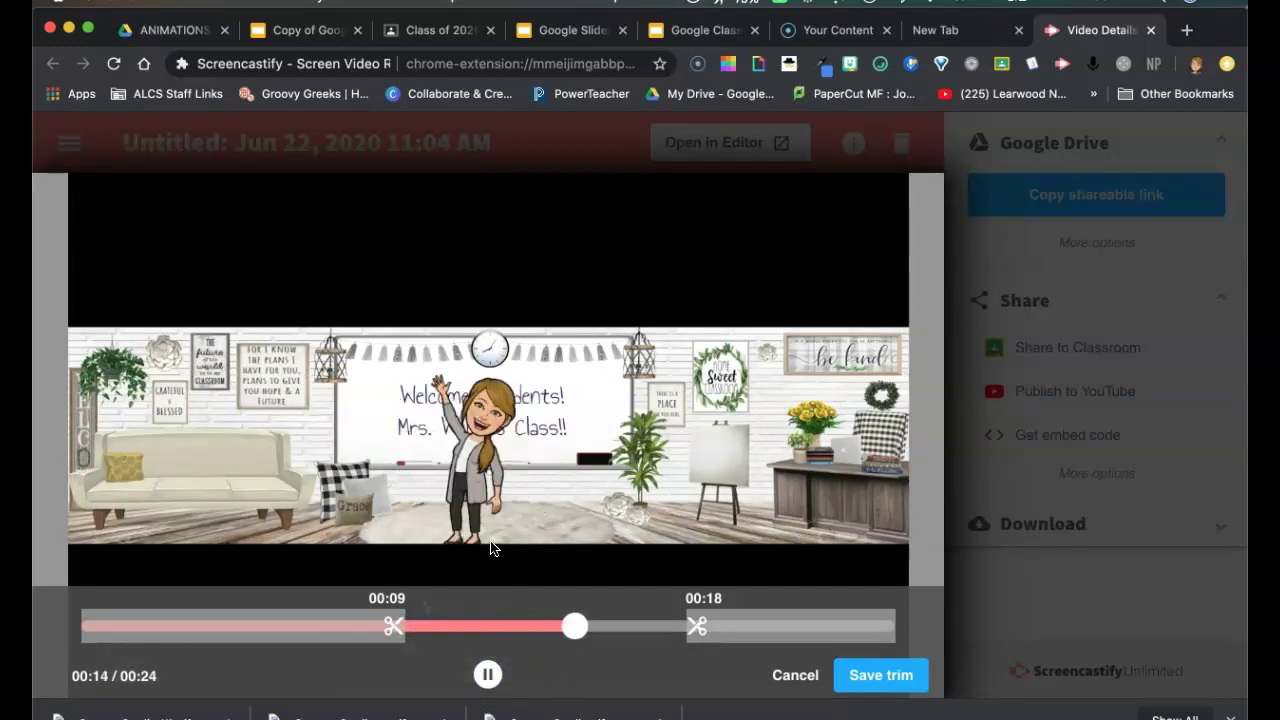
Step: Set the trim end to 00:15, preview the section from 00:09, and save the trim
drag(699, 626, 600, 632)
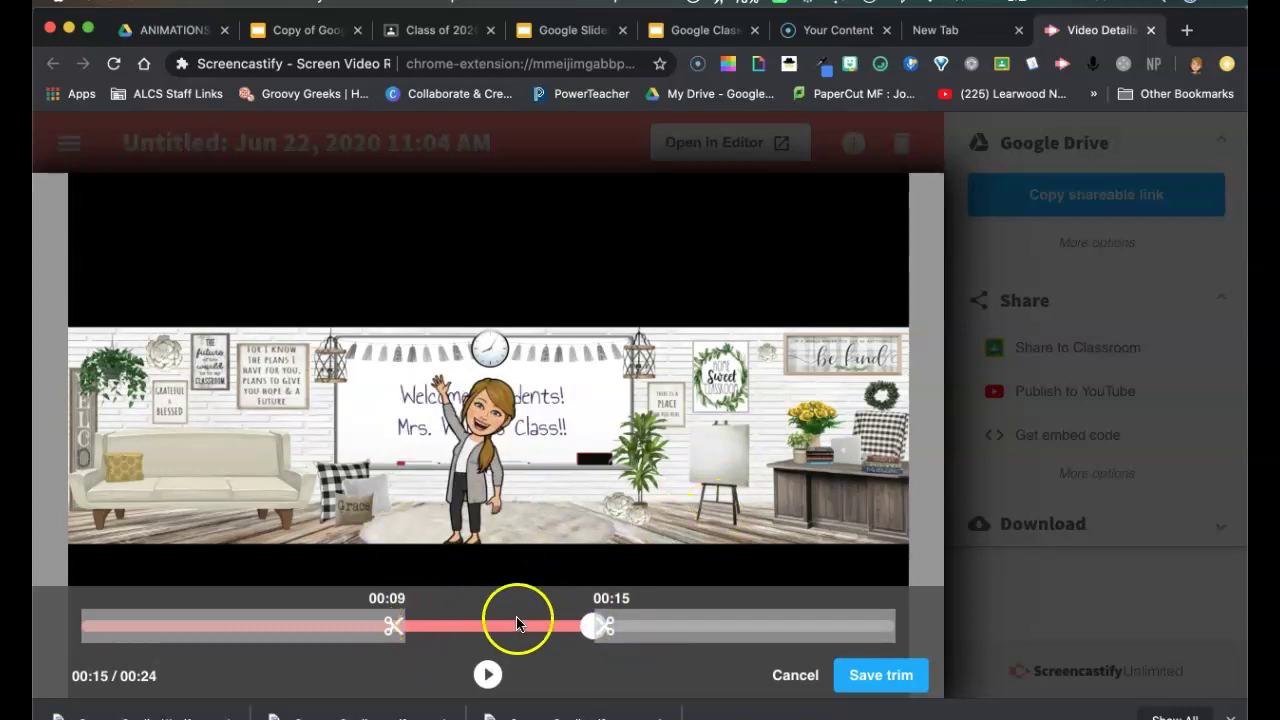
drag(588, 623, 367, 630)
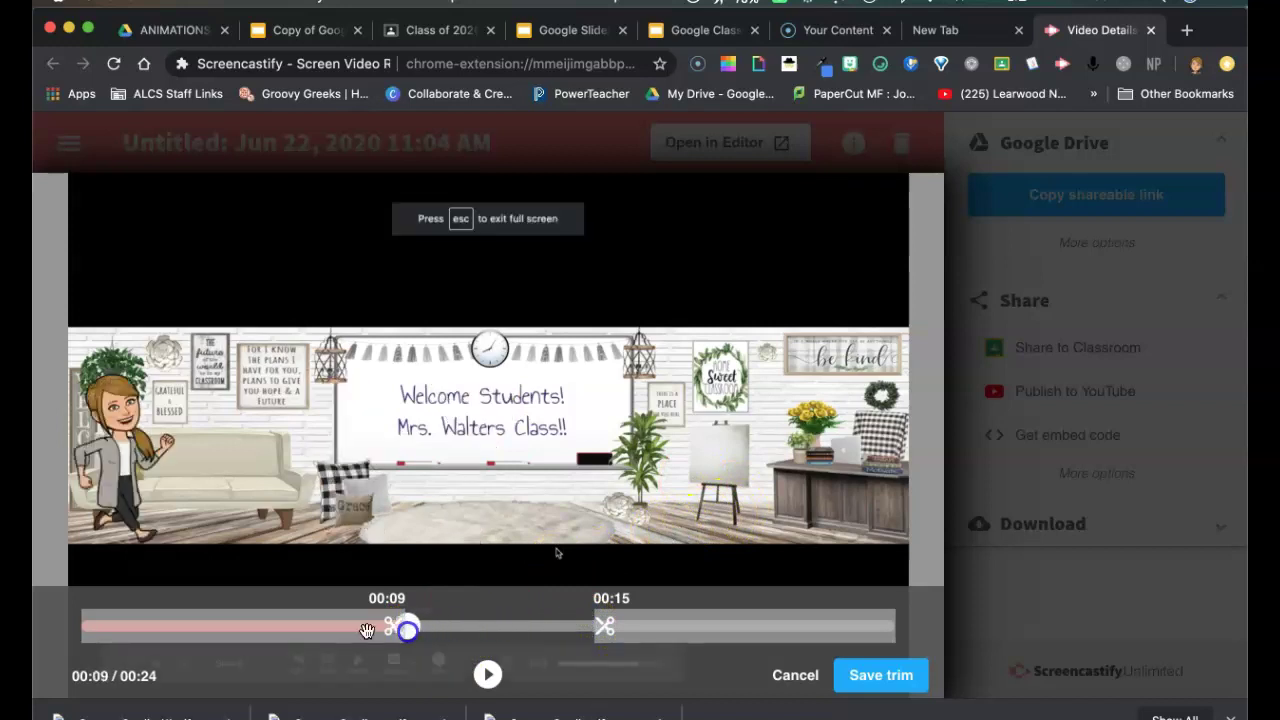
click(487, 674)
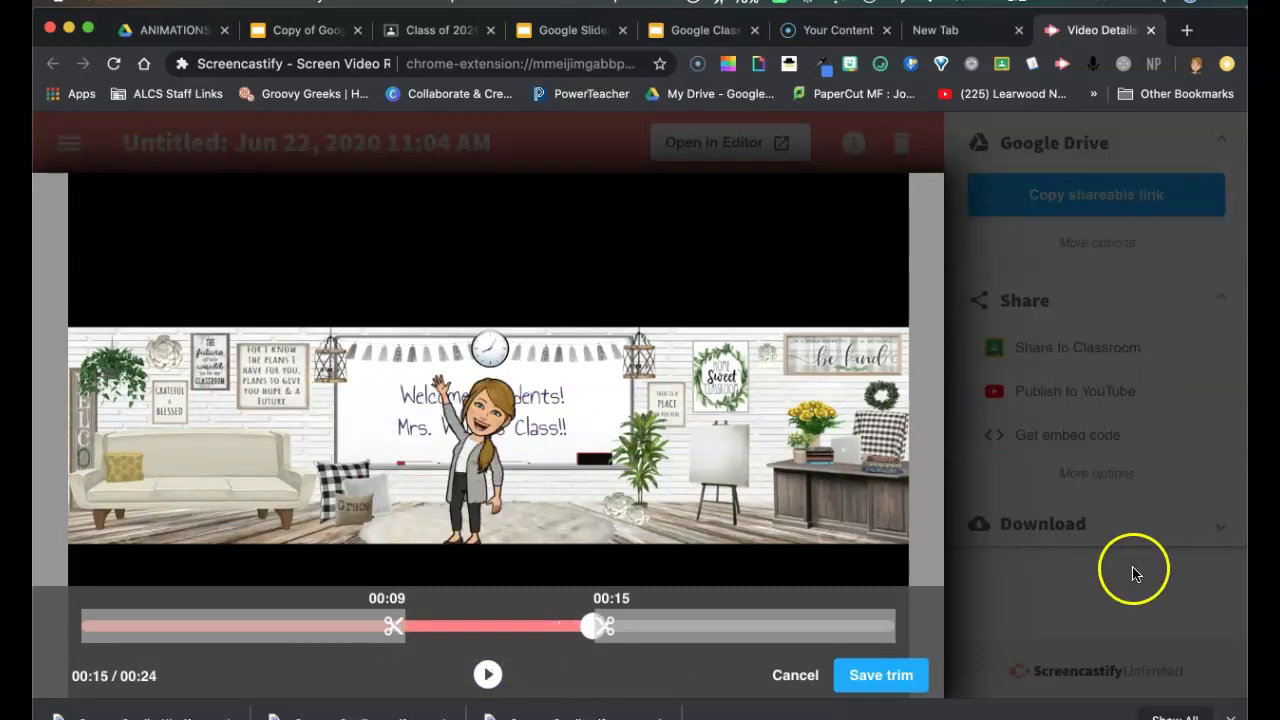
click(888, 674)
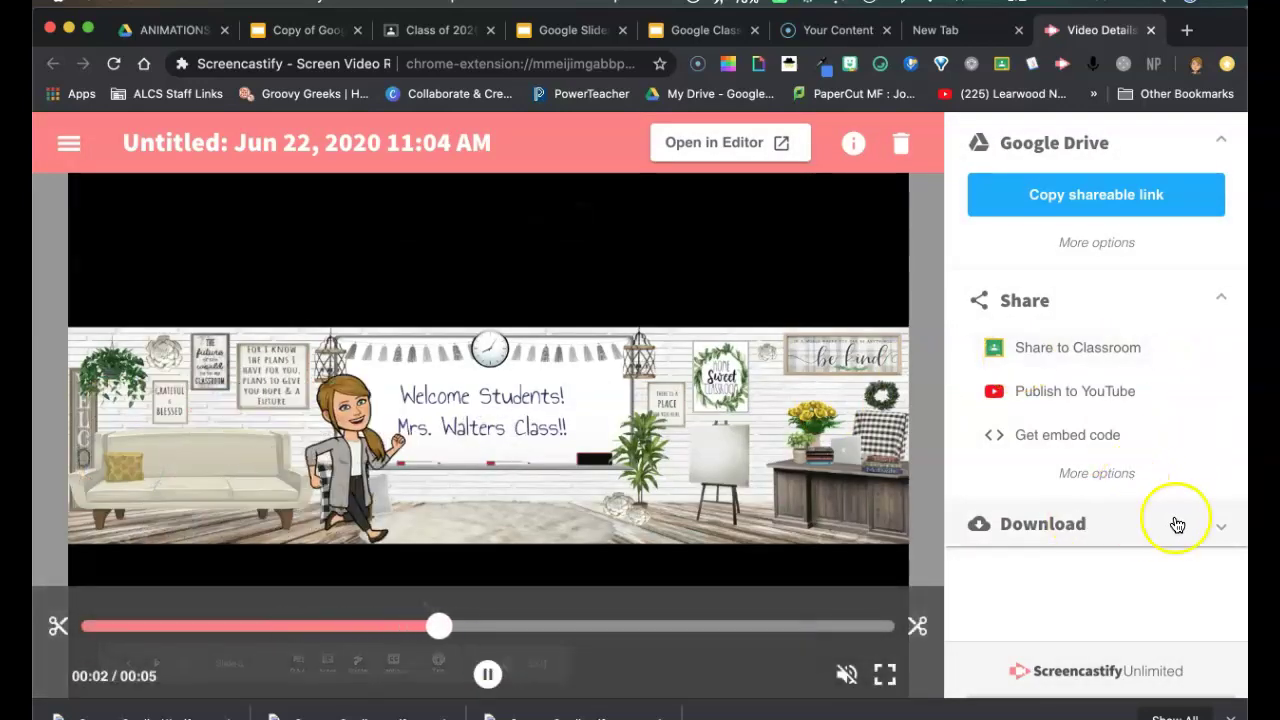
Step: Export the trimmed recording as an animated GIF at 806×504 px and download it
click(1222, 533)
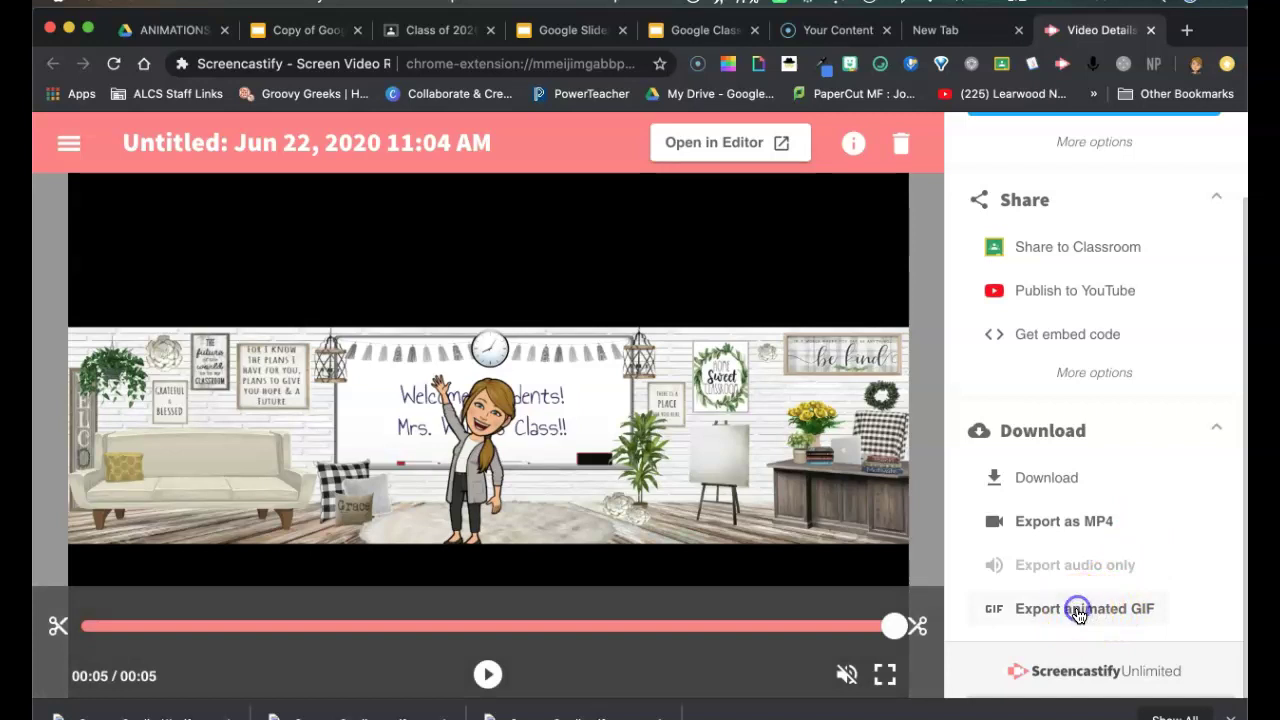
click(1078, 612)
drag(610, 411, 620, 416)
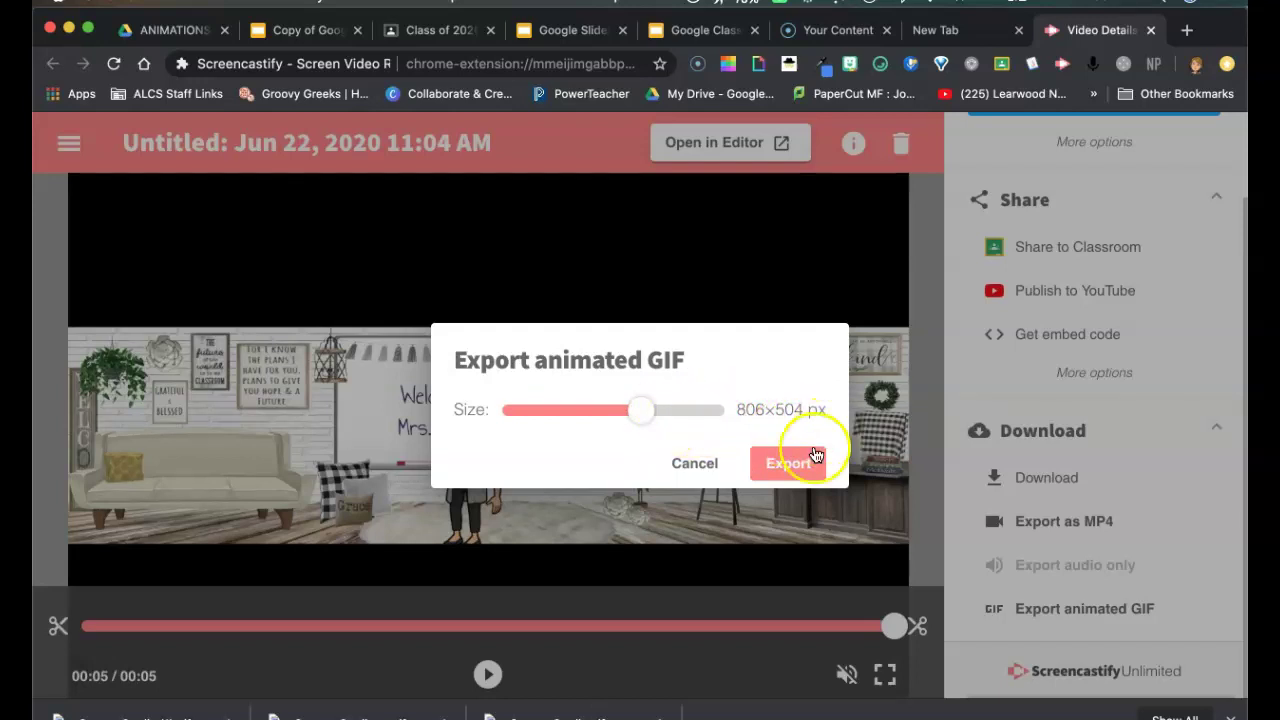
click(790, 468)
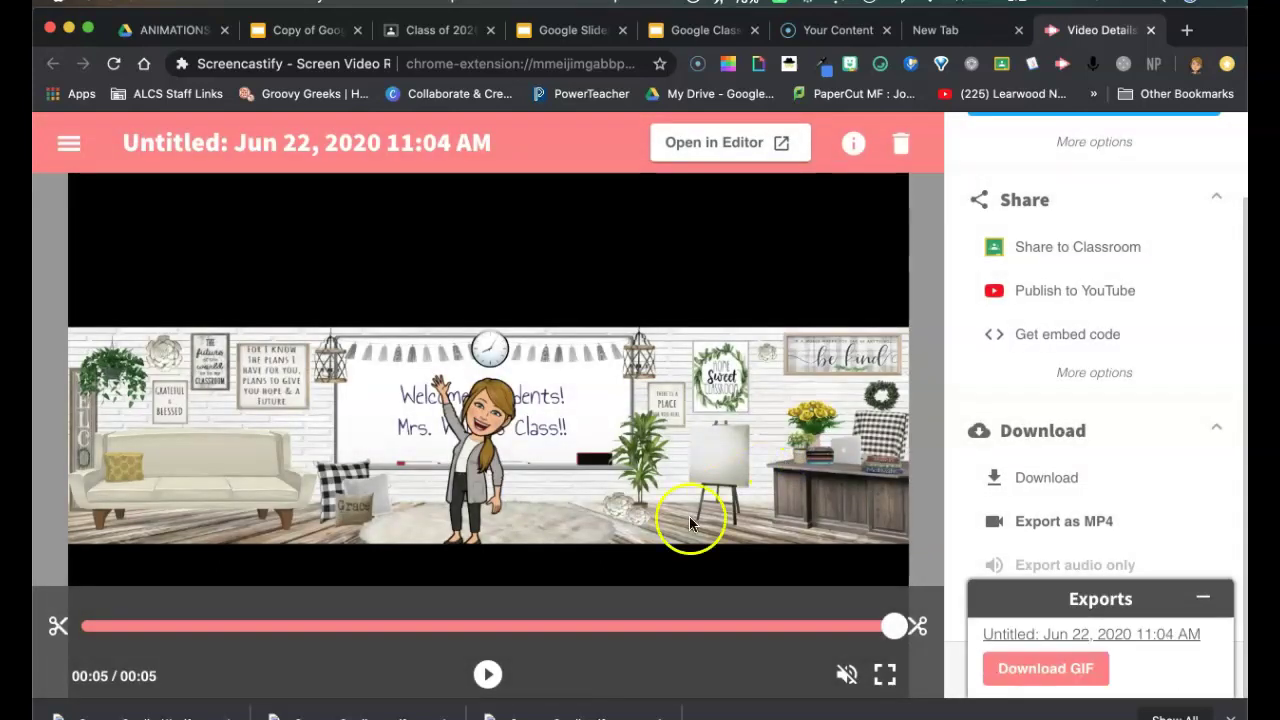
click(1018, 668)
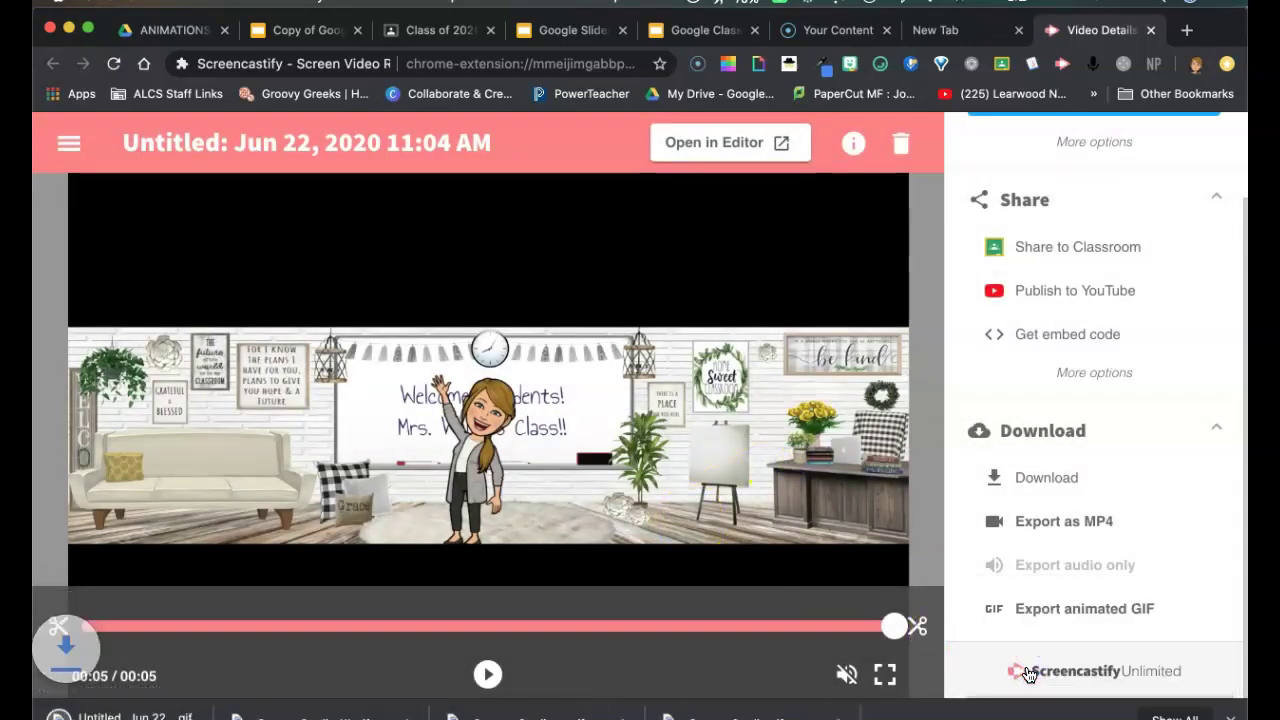
Step: Move the browser window aside and bring up the Downloads folder in Finder to reach the exported GIF
drag(262, 14, 372, 12)
drag(700, 14, 661, 14)
click(80, 27)
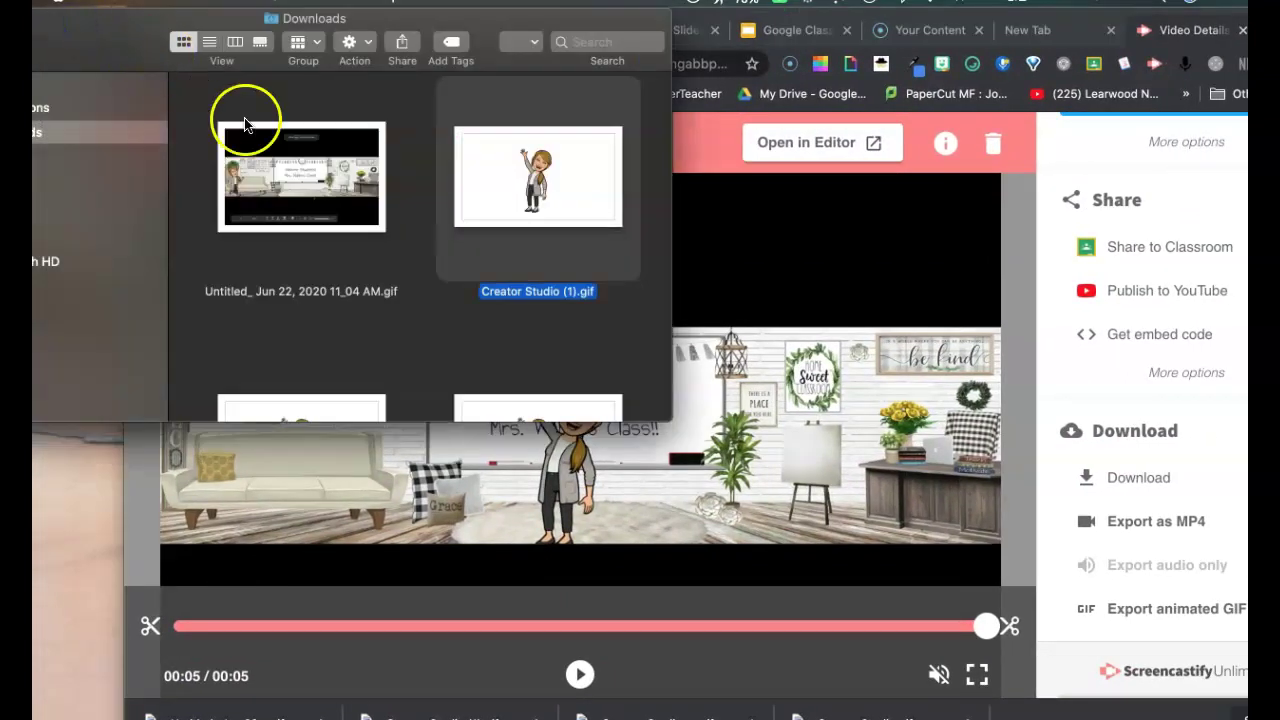
Step: Open Untitled_ Jun 22, 2020 11_04 AM.gif in Preview, check its first frames, and close it
double_click(263, 143)
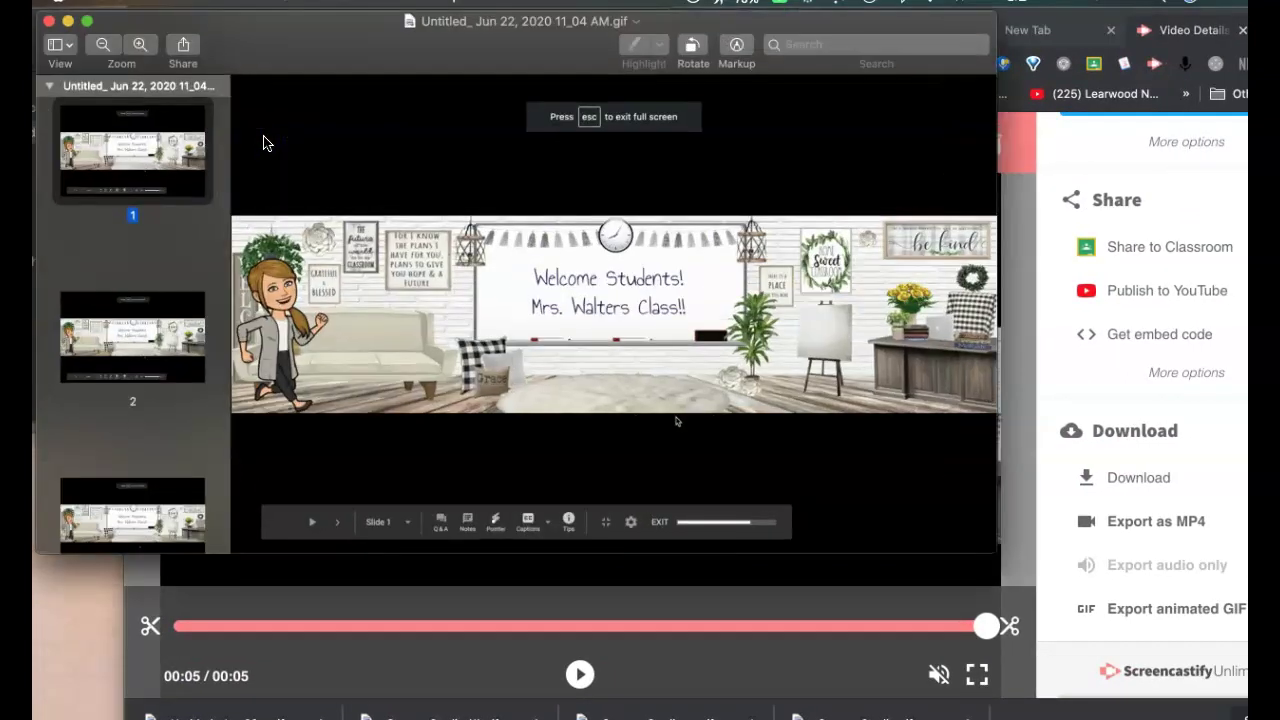
click(142, 348)
click(128, 505)
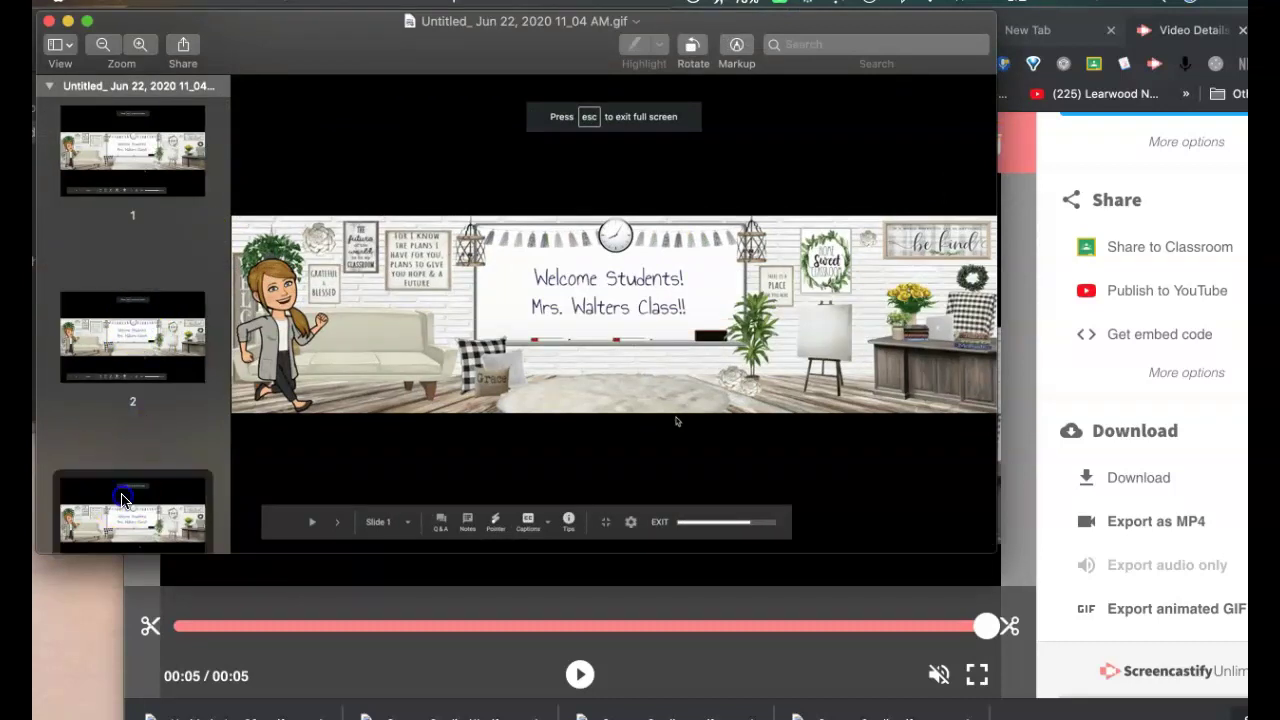
click(49, 22)
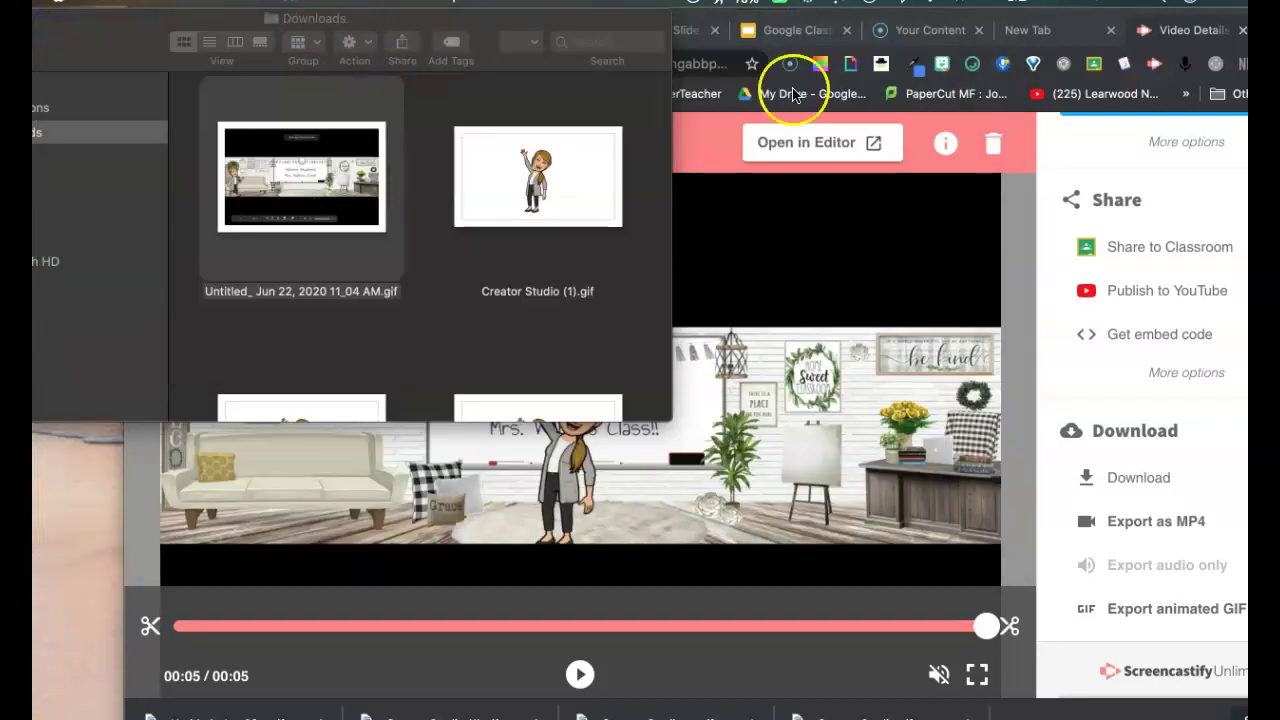
Step: Return to the Chrome window, move it back into view, and open the Student Council 2019-2020 class in Google Classroom
click(919, 16)
drag(946, 16, 852, 11)
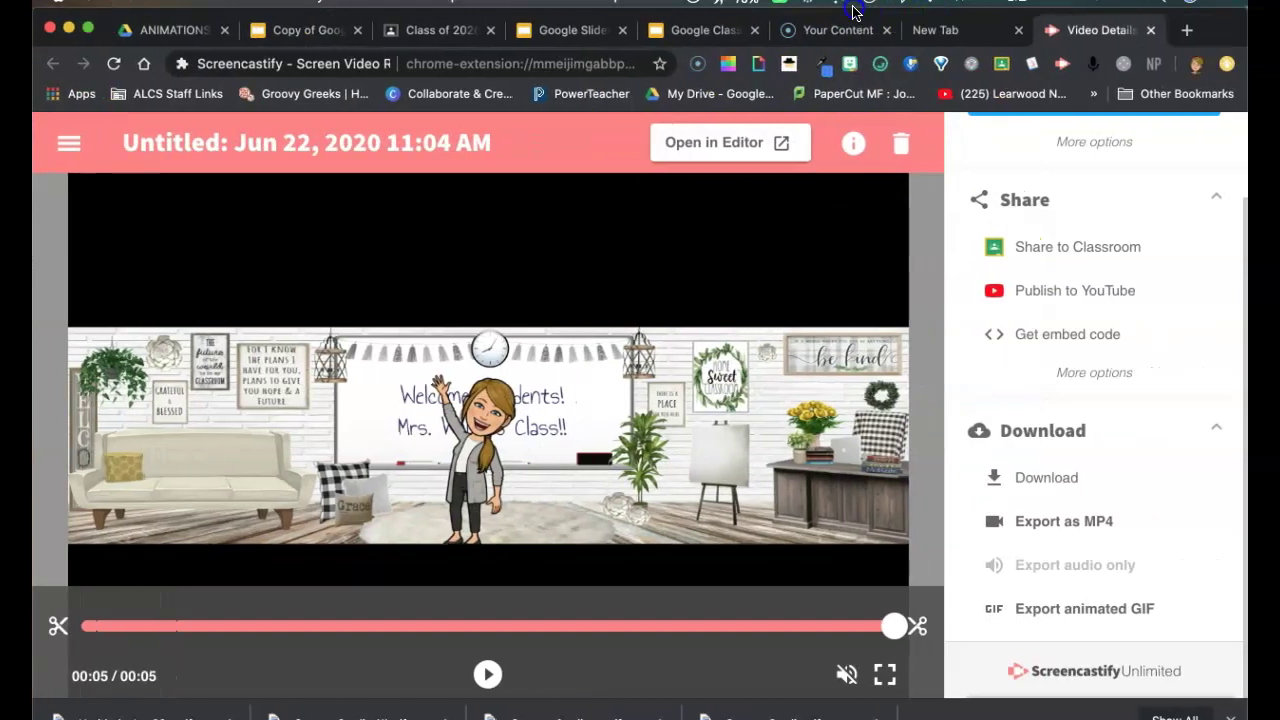
click(442, 32)
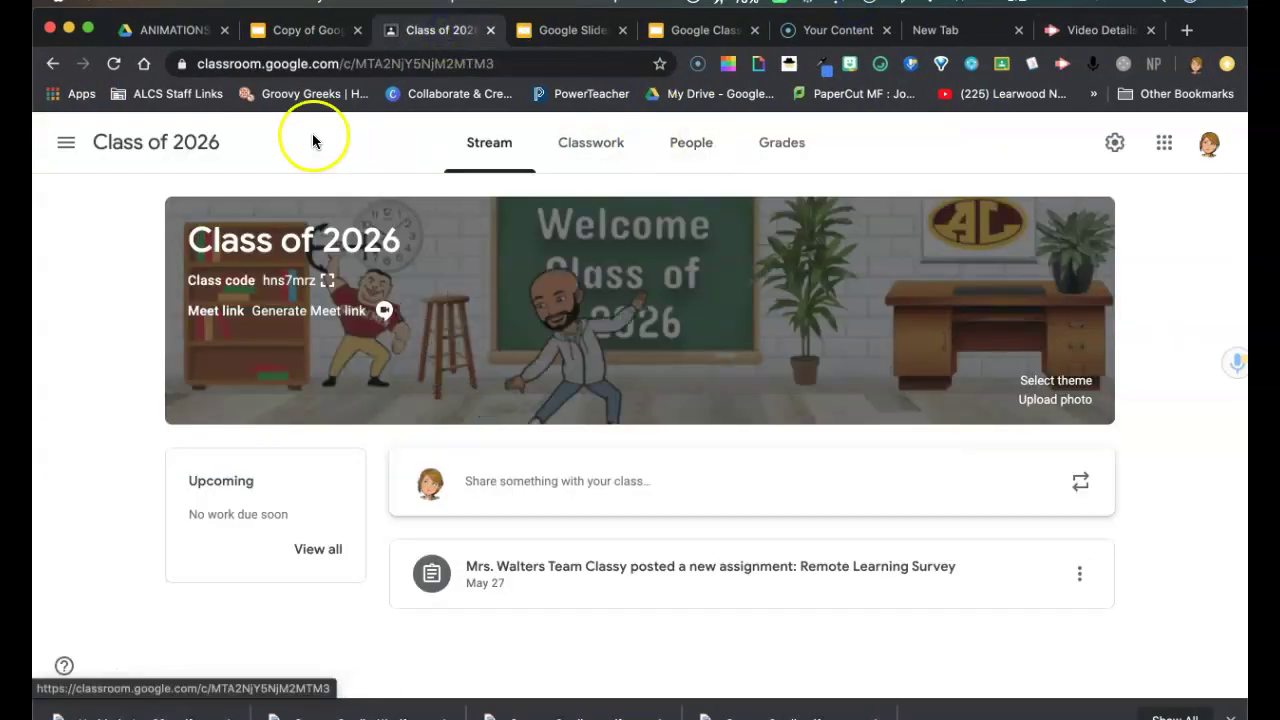
click(66, 142)
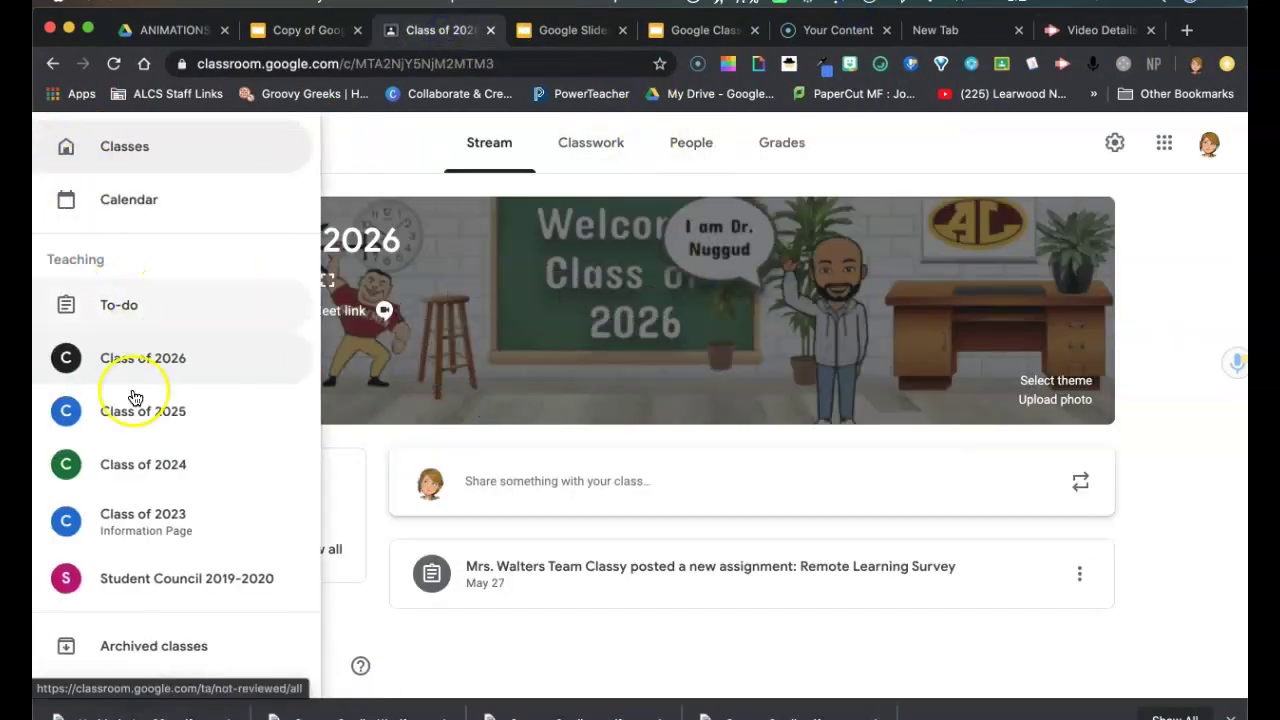
click(151, 577)
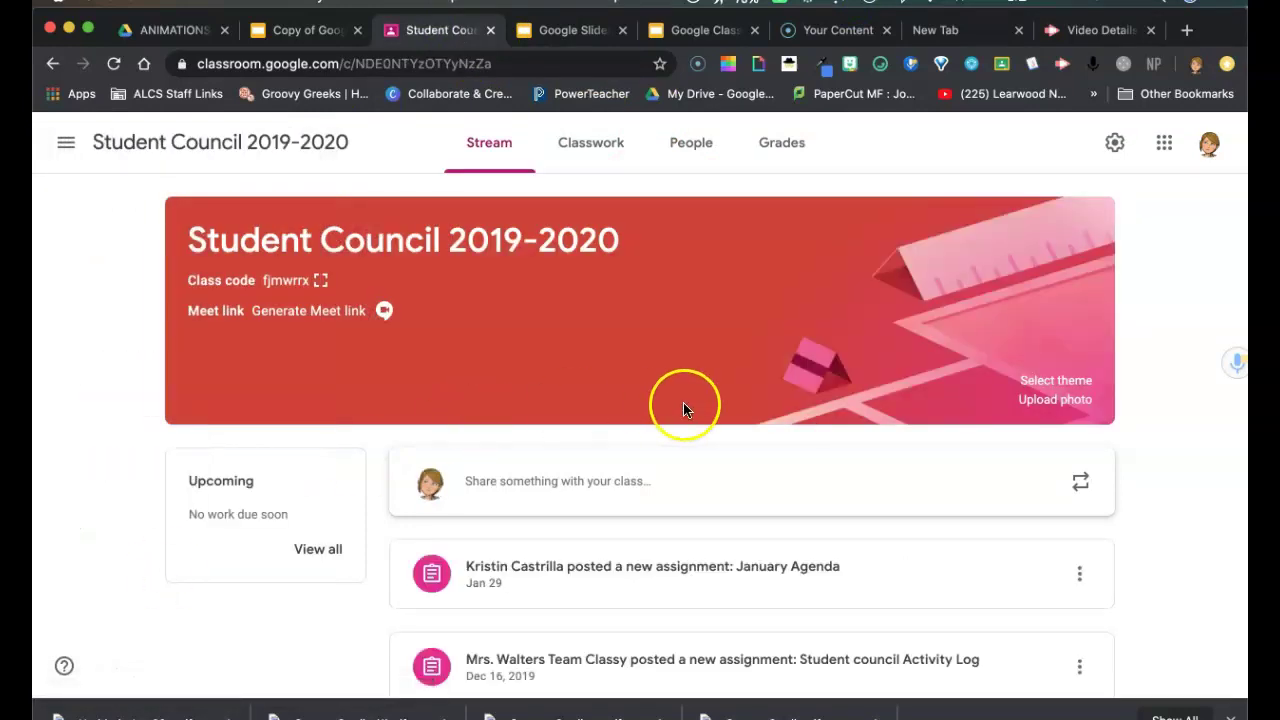
Step: Upload Untitled_ Jun 22, 2020 11_04 AM.gif from Downloads as the class banner photo, keeping the default crop, and apply it as the class theme
click(1054, 400)
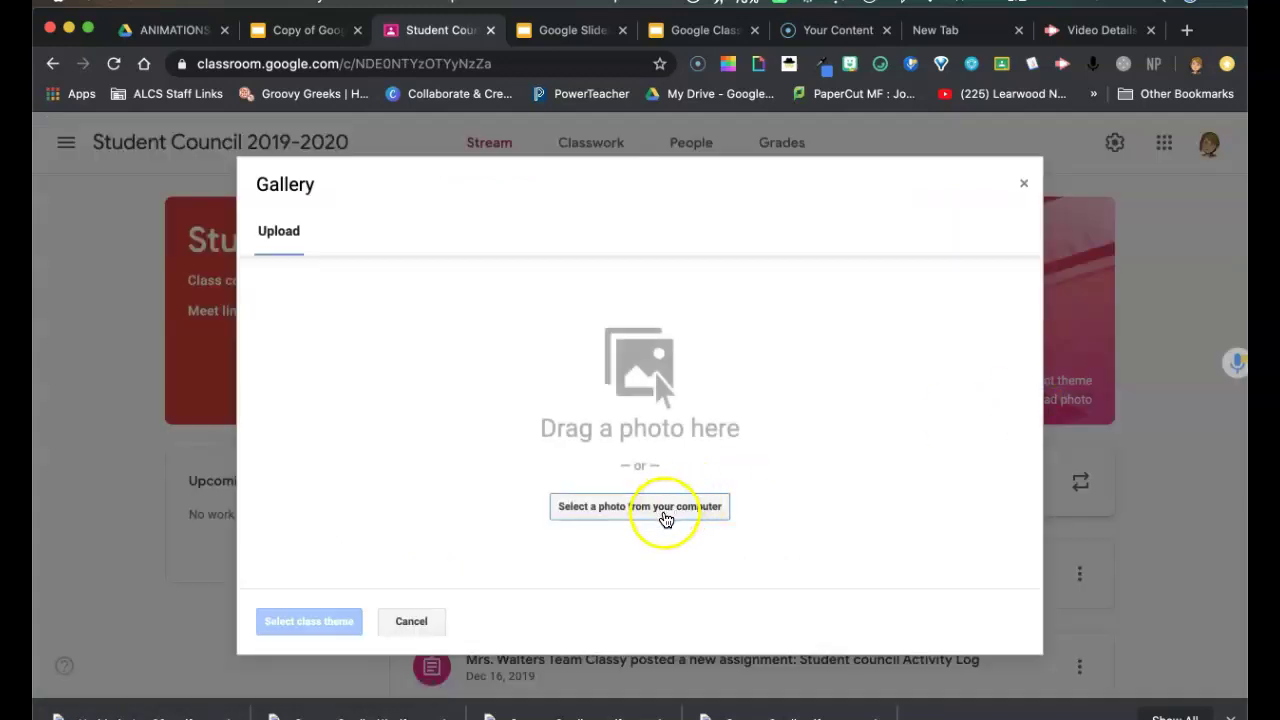
click(657, 506)
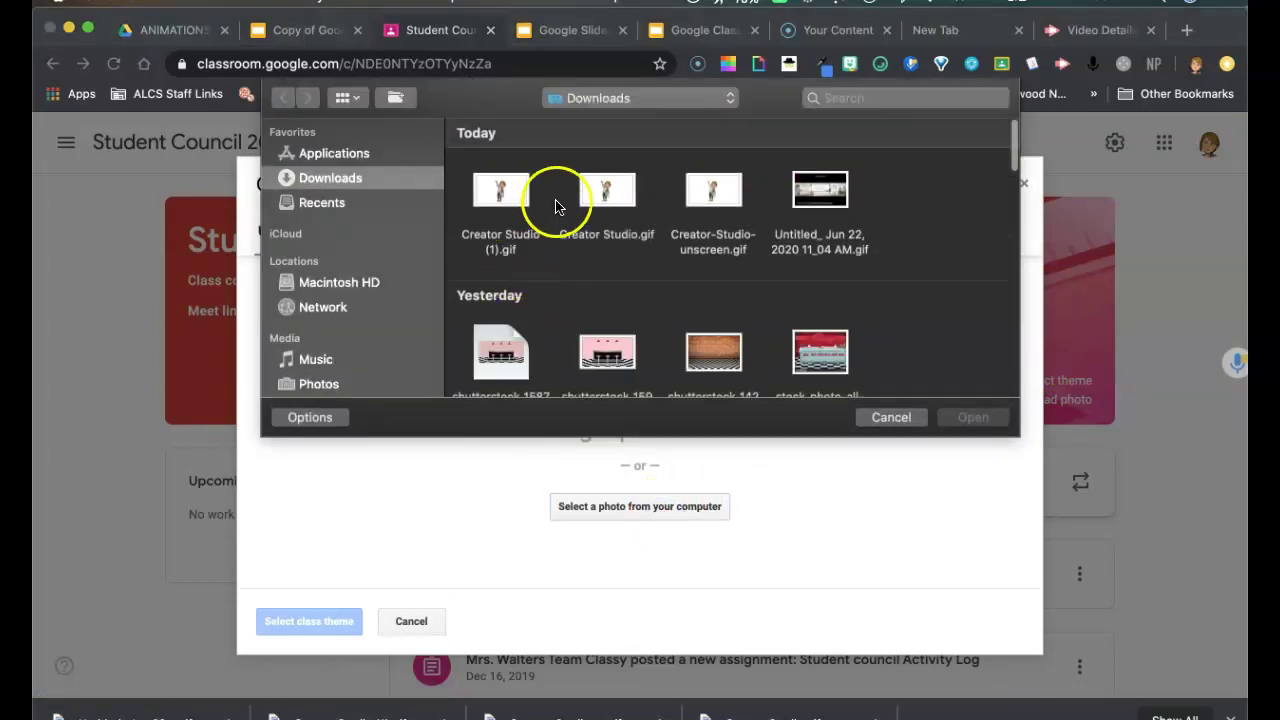
double_click(825, 194)
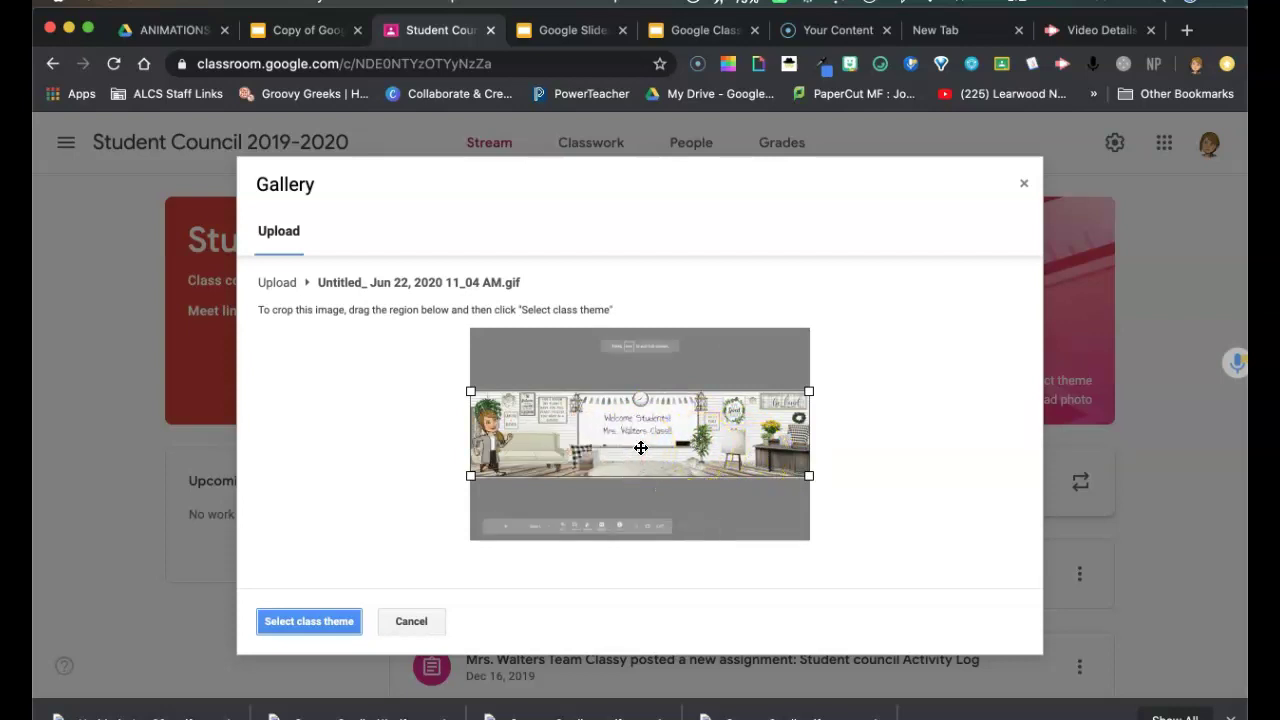
click(340, 618)
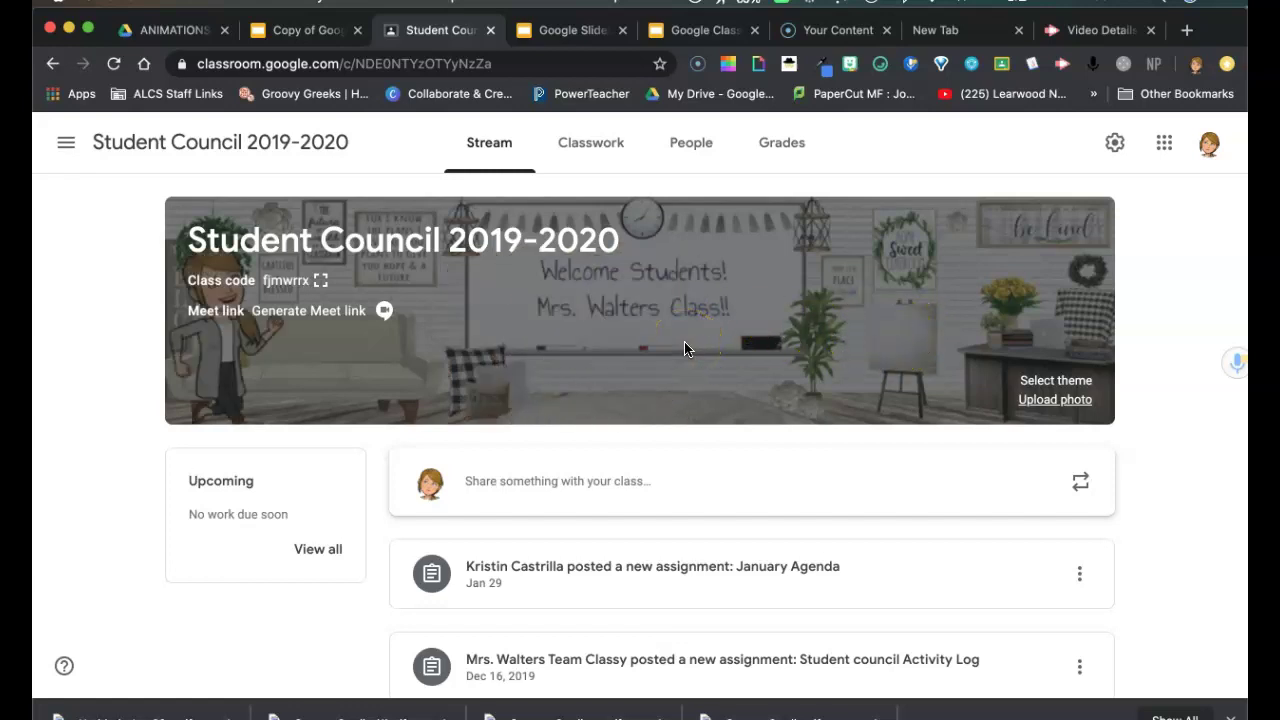
click(684, 338)
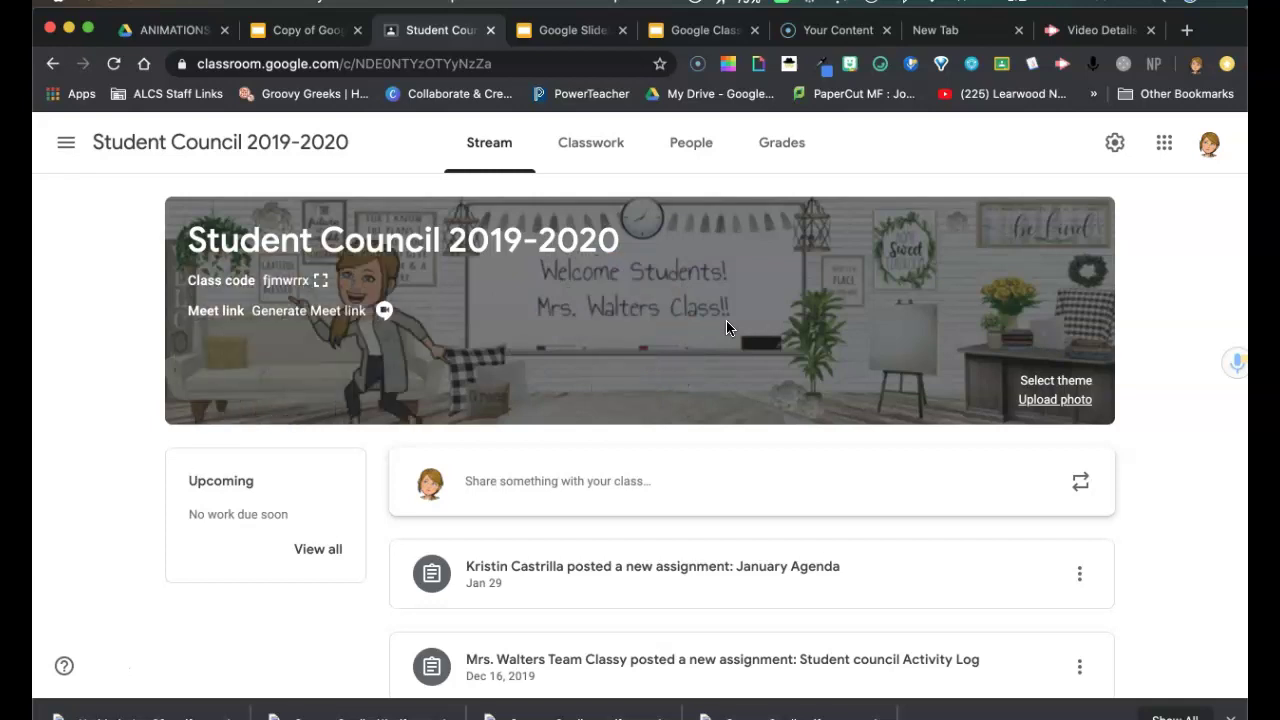
Step: Switch from the class page to the open Google Slides presentation beside it
click(586, 35)
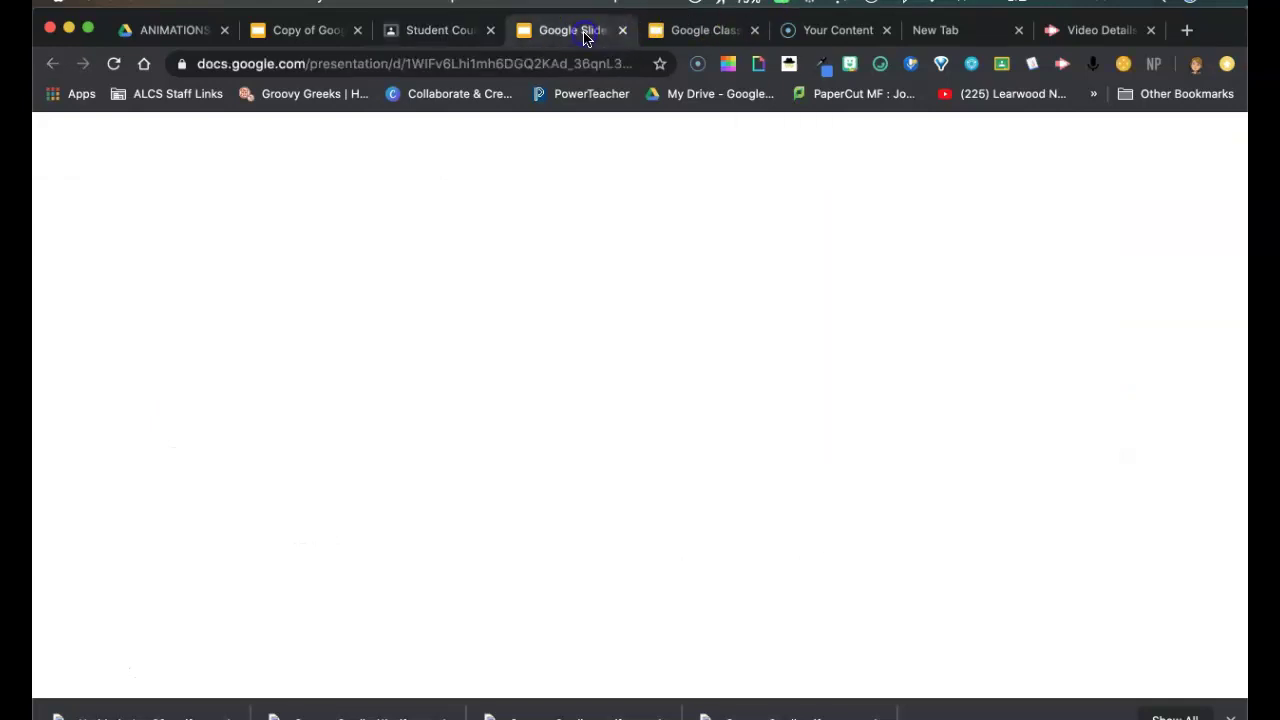